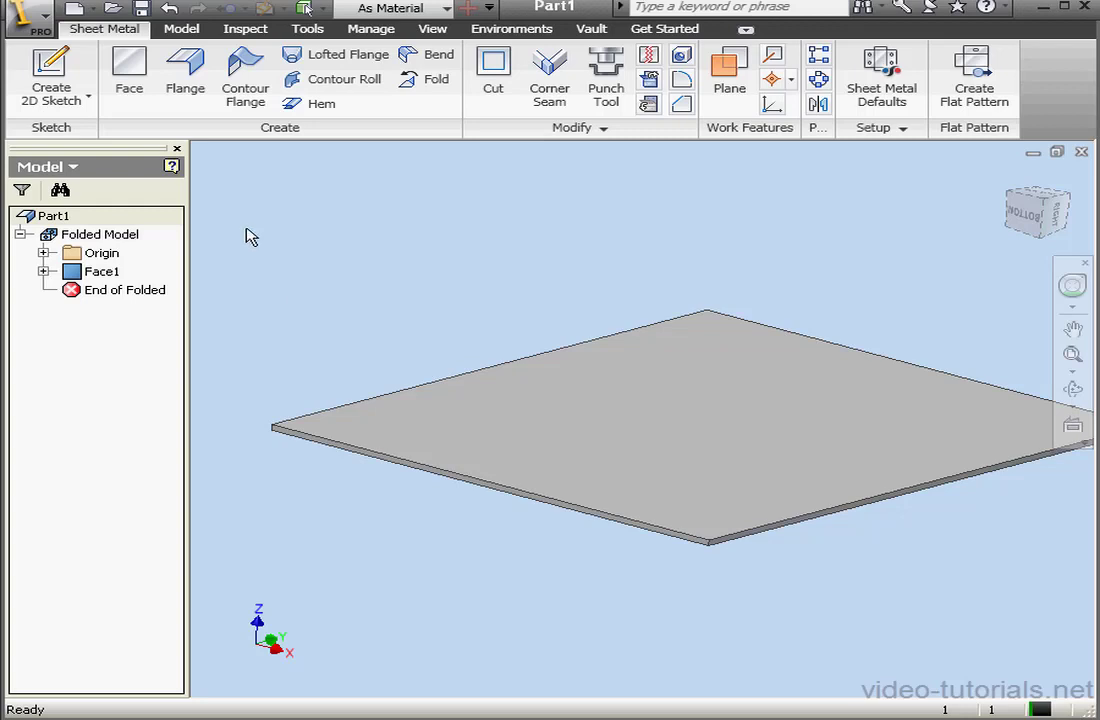
- Start a Flange on the plate's front edge, previewing a 90° flange 25 mm high
left_click(184, 88)
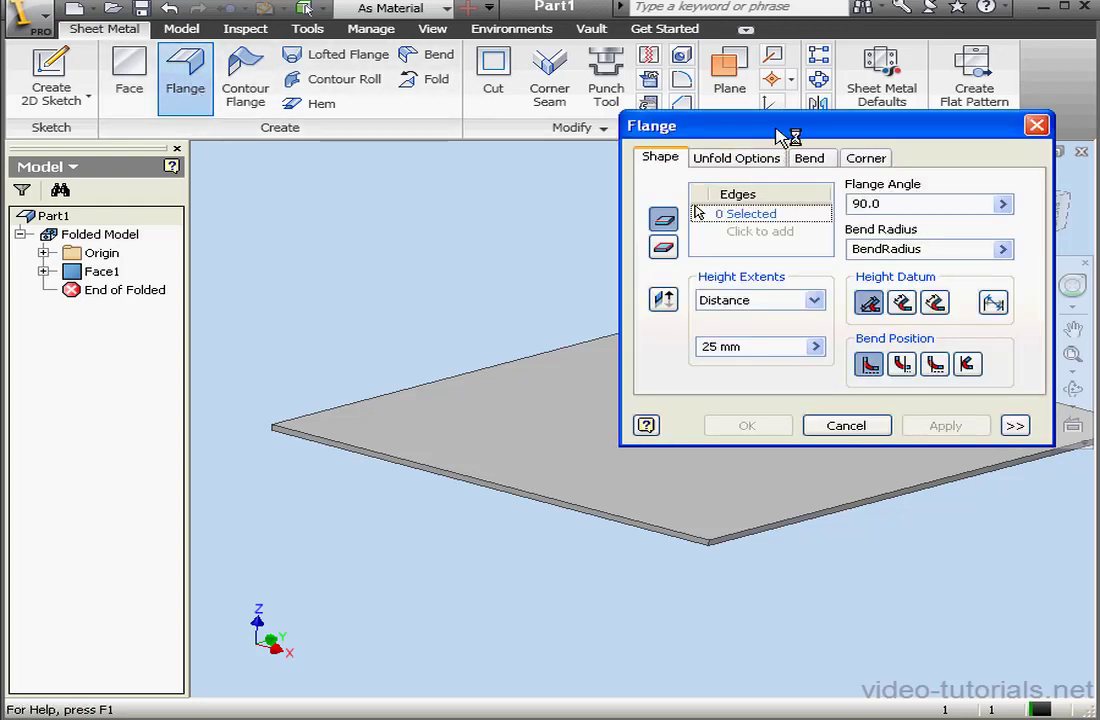
left_click_drag(786, 128, 803, 133)
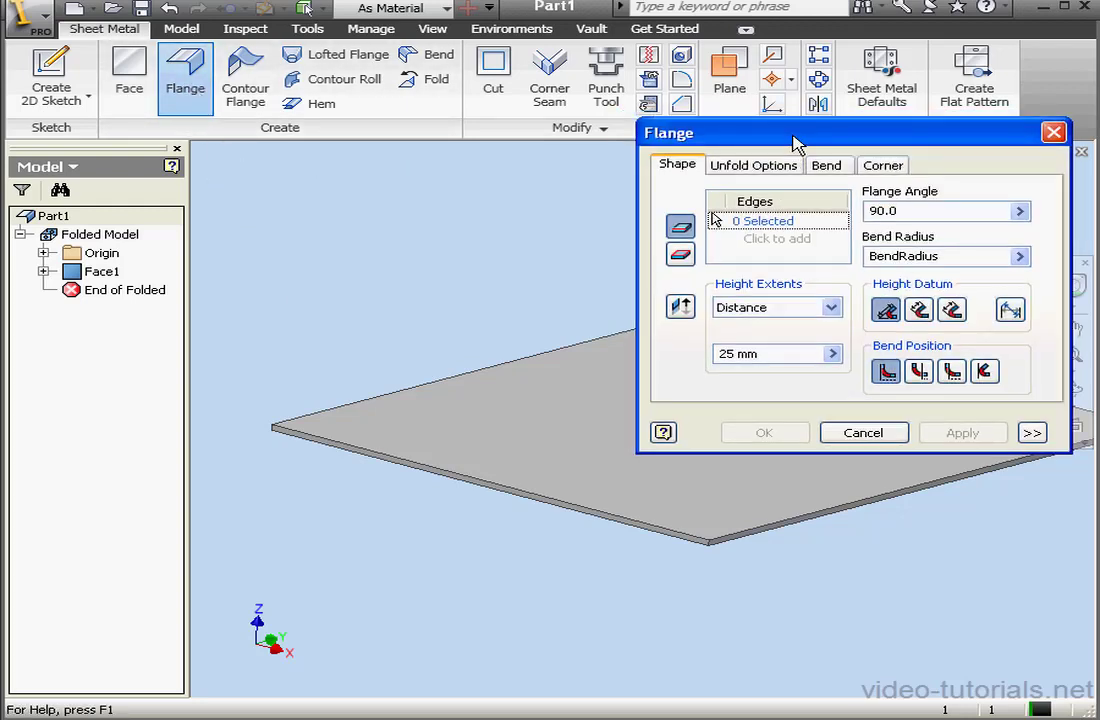
left_click(682, 255)
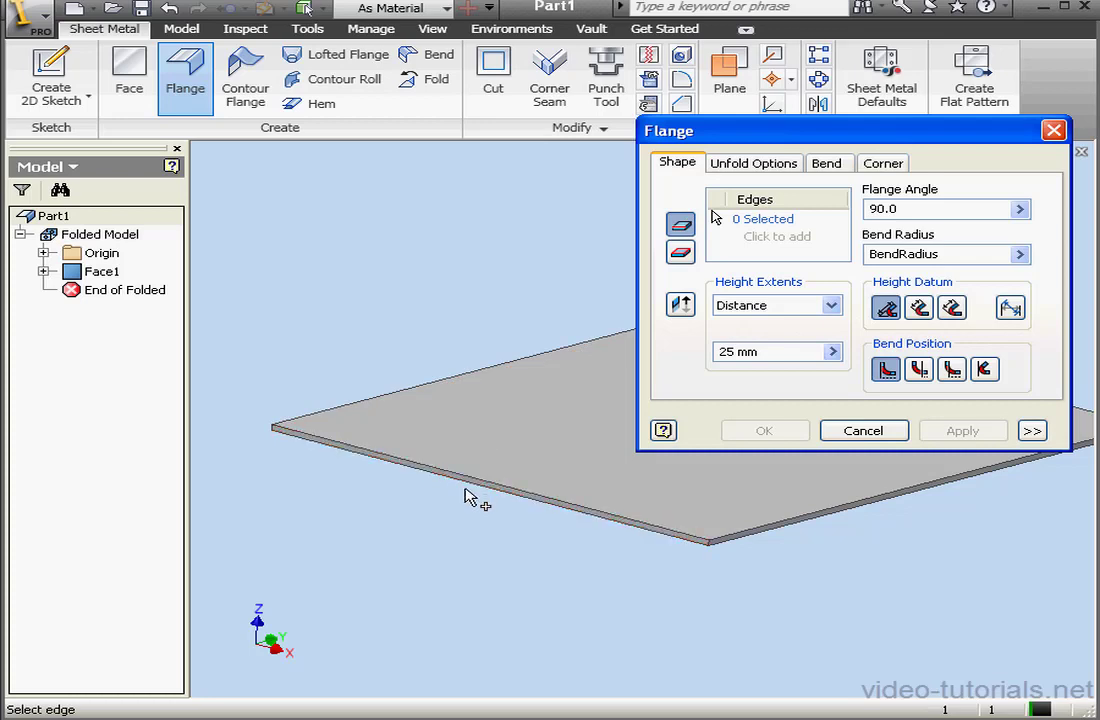
left_click(470, 483)
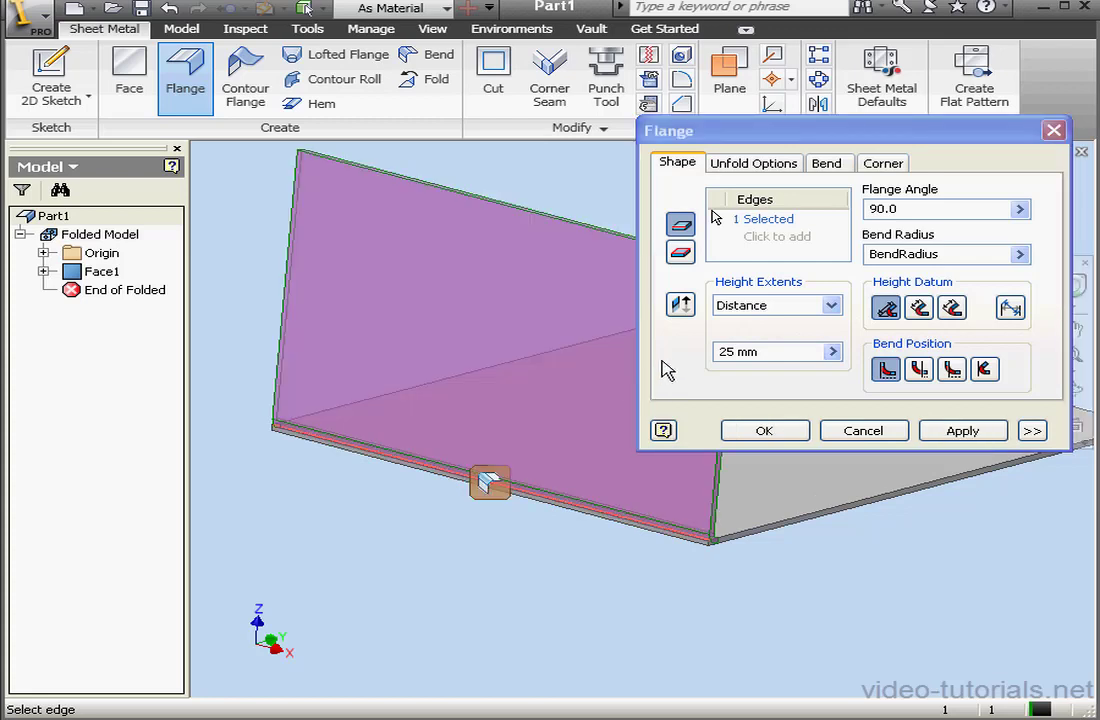
- Set the flange height to a 10 mm Distance and flip the wall to rise upward
left_click(831, 305)
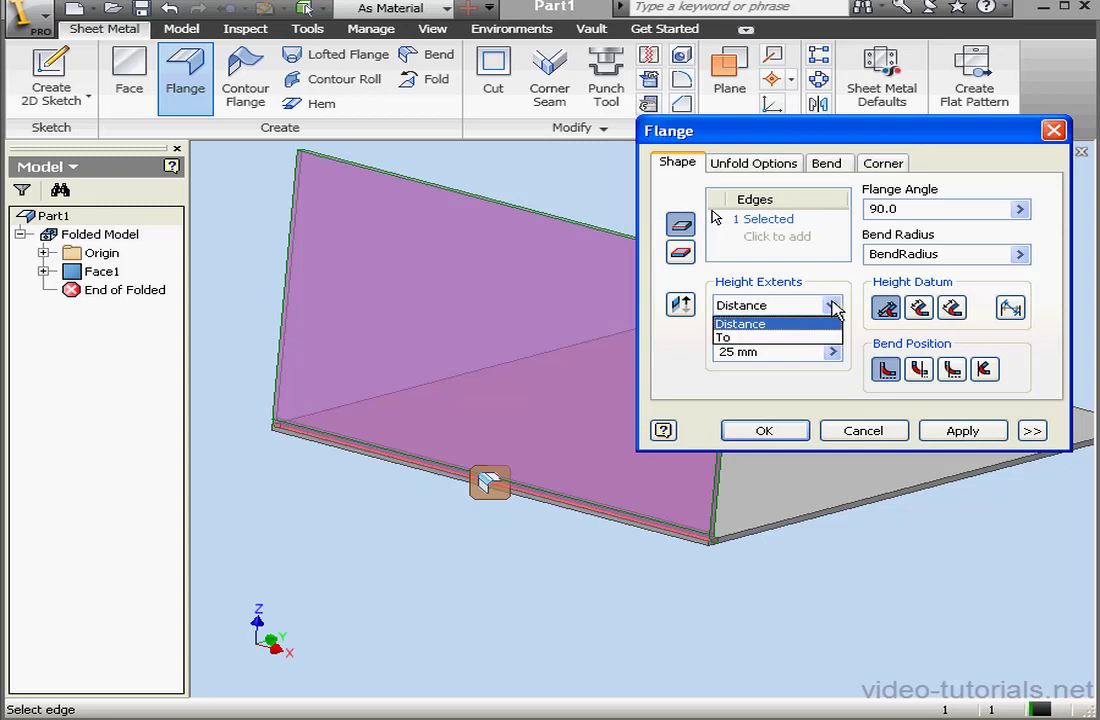
left_click(779, 337)
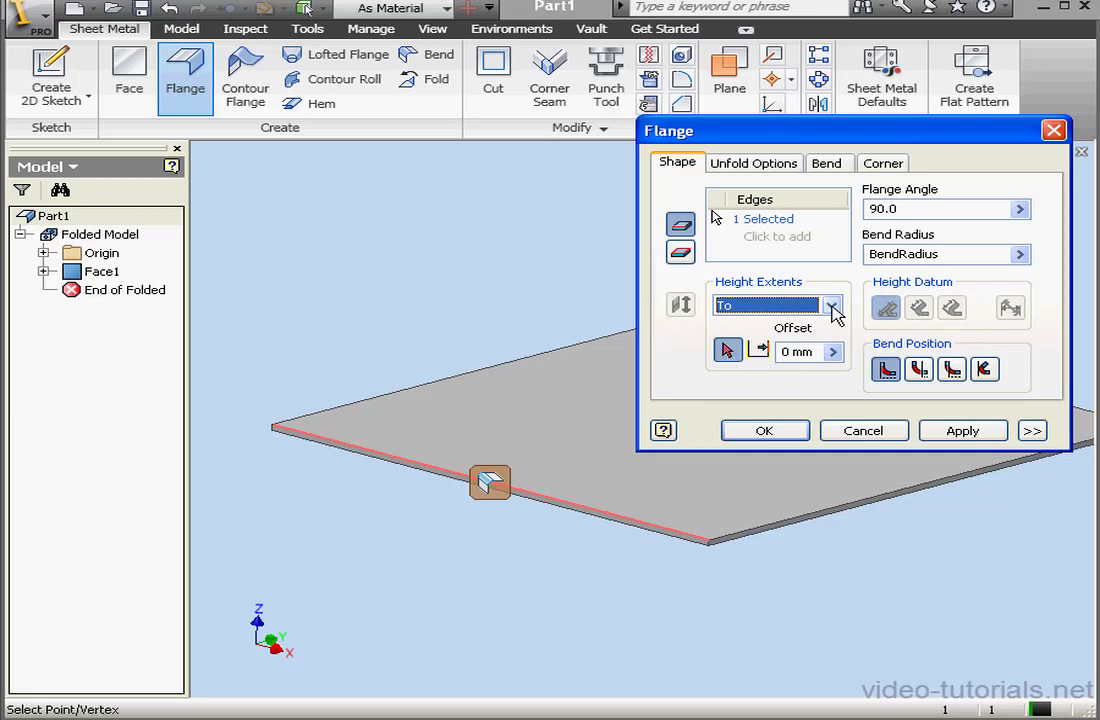
left_click(832, 306)
left_click(780, 322)
double_click(746, 352)
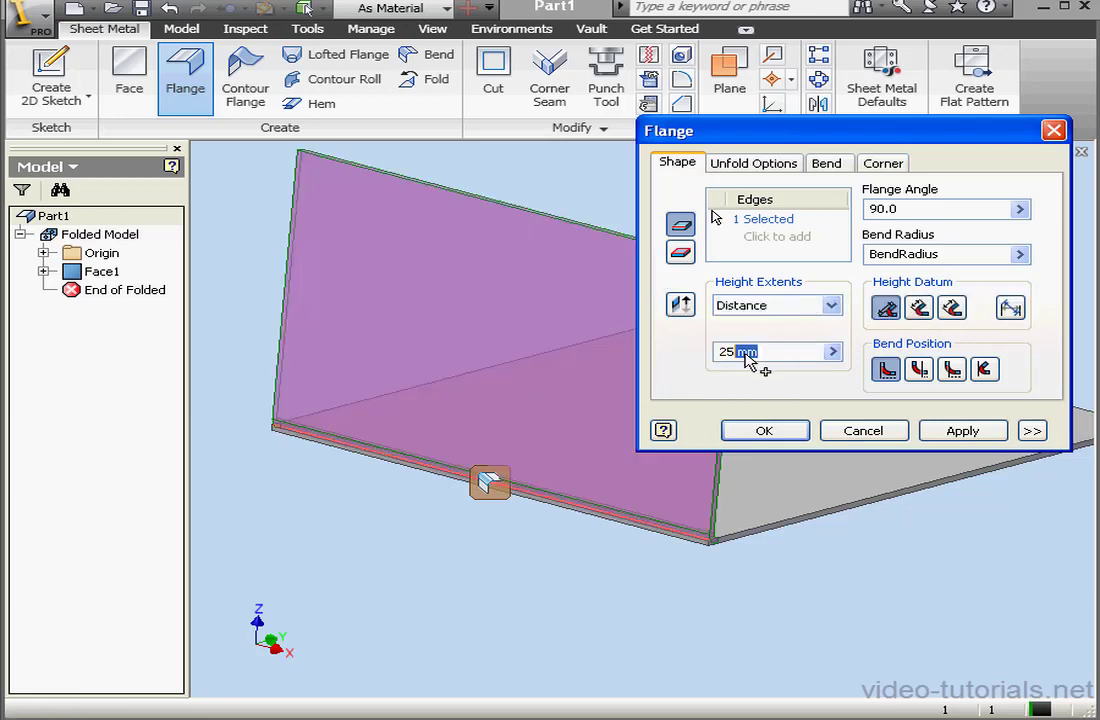
left_click_drag(746, 354, 712, 356)
type("1")
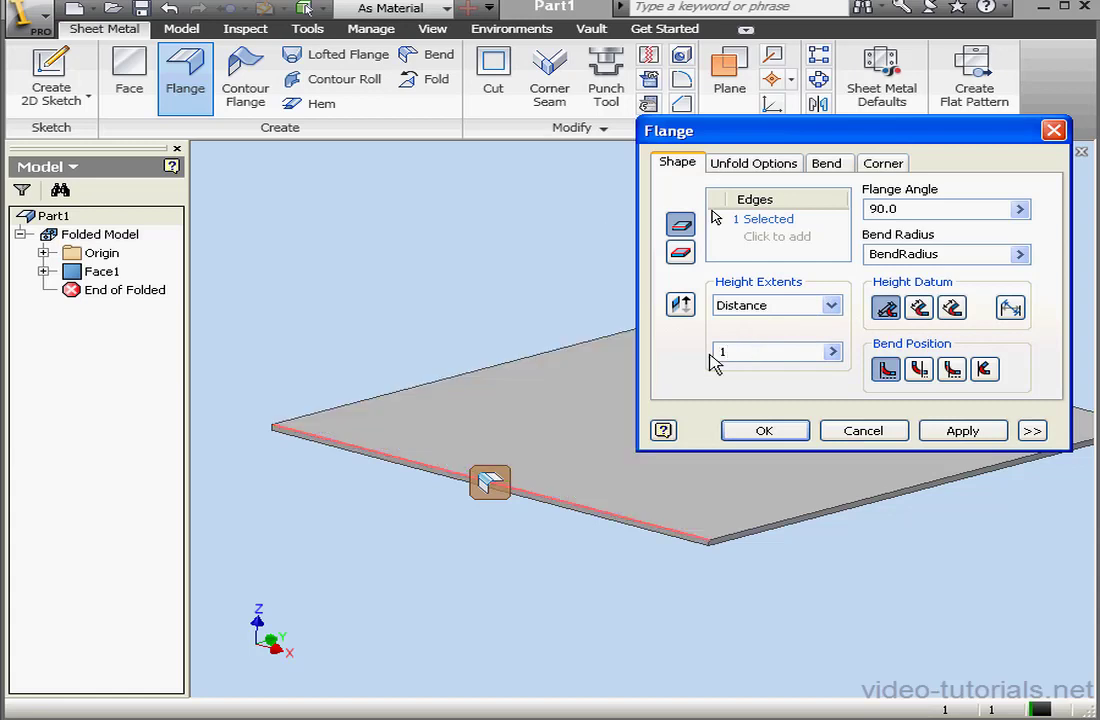
type("0")
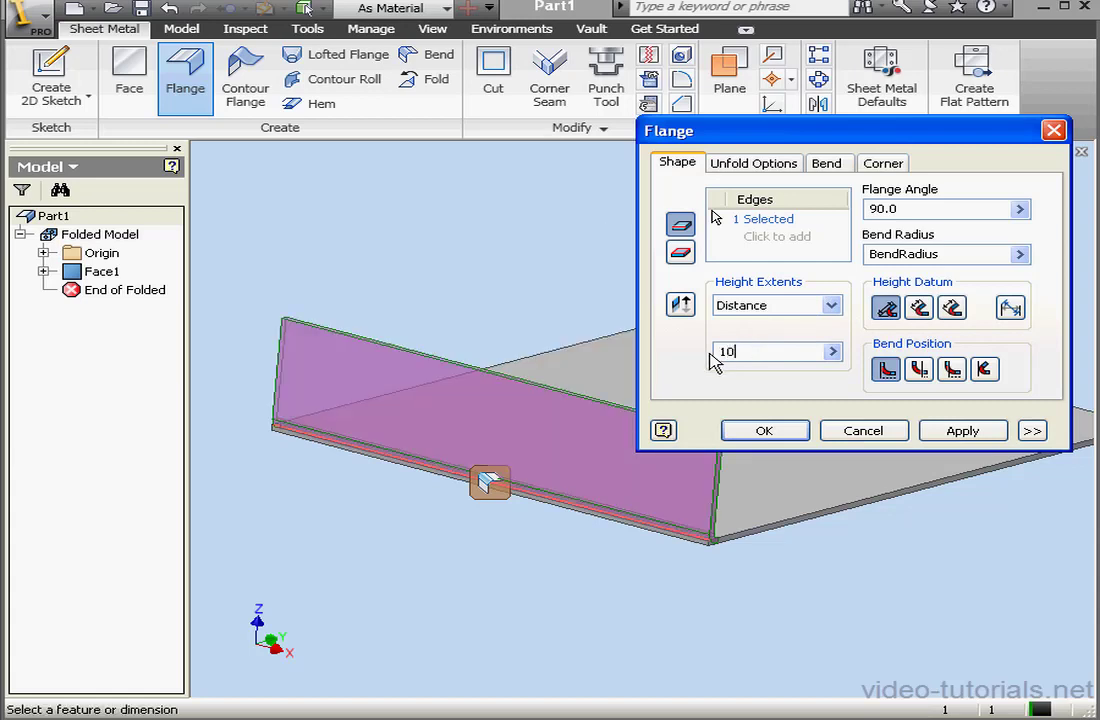
left_click(680, 304)
left_click(682, 306)
- Enter 45°, then 135°, as the flange angle so the wall folds back over the plate
double_click(880, 209)
type("45")
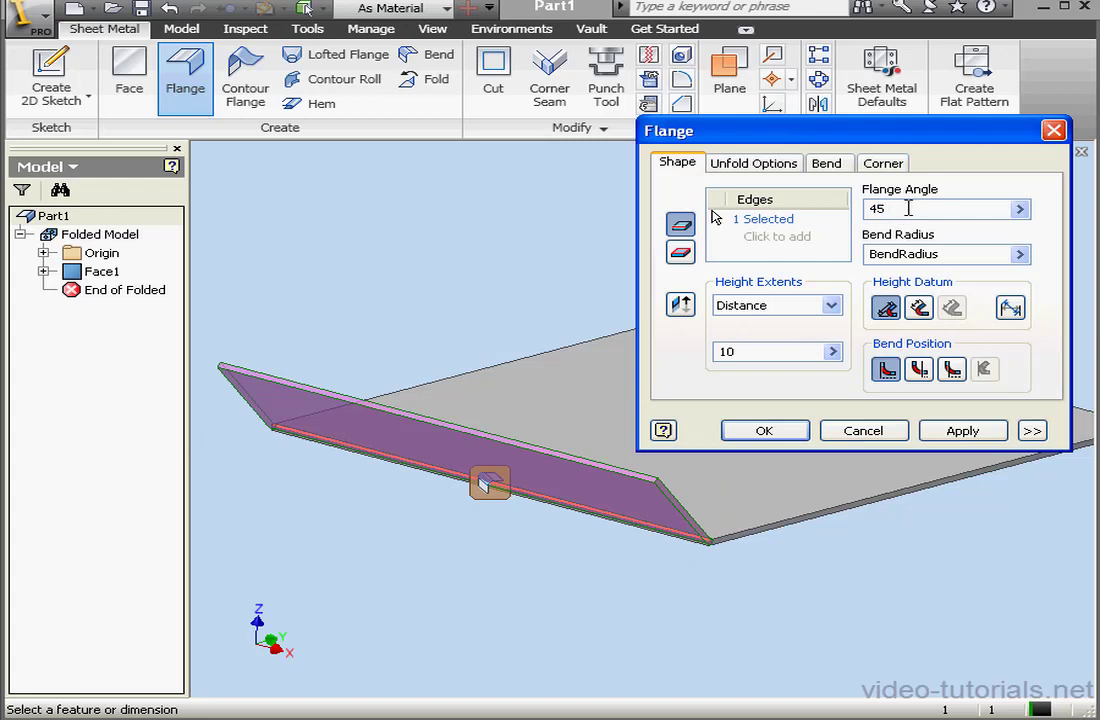
left_click_drag(901, 207, 862, 208)
type("135")
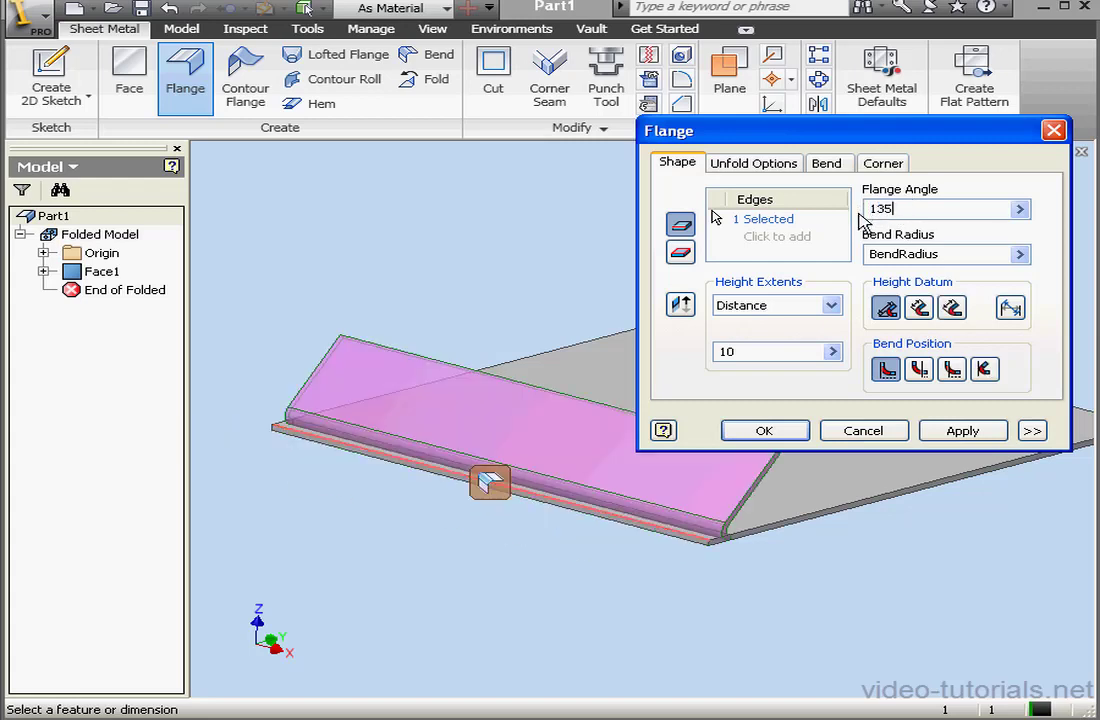
left_click_drag(921, 147, 463, 77)
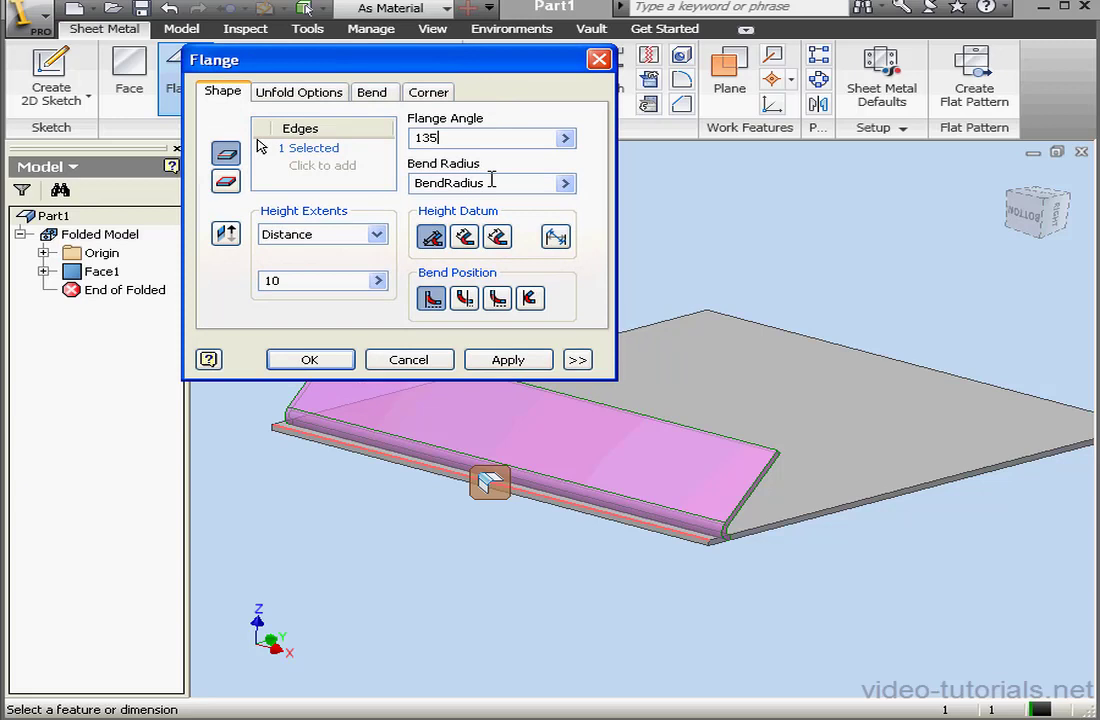
mouse_move(487, 181)
- View the model from the Right side, zoomed and centred on the flange
left_click(1055, 215)
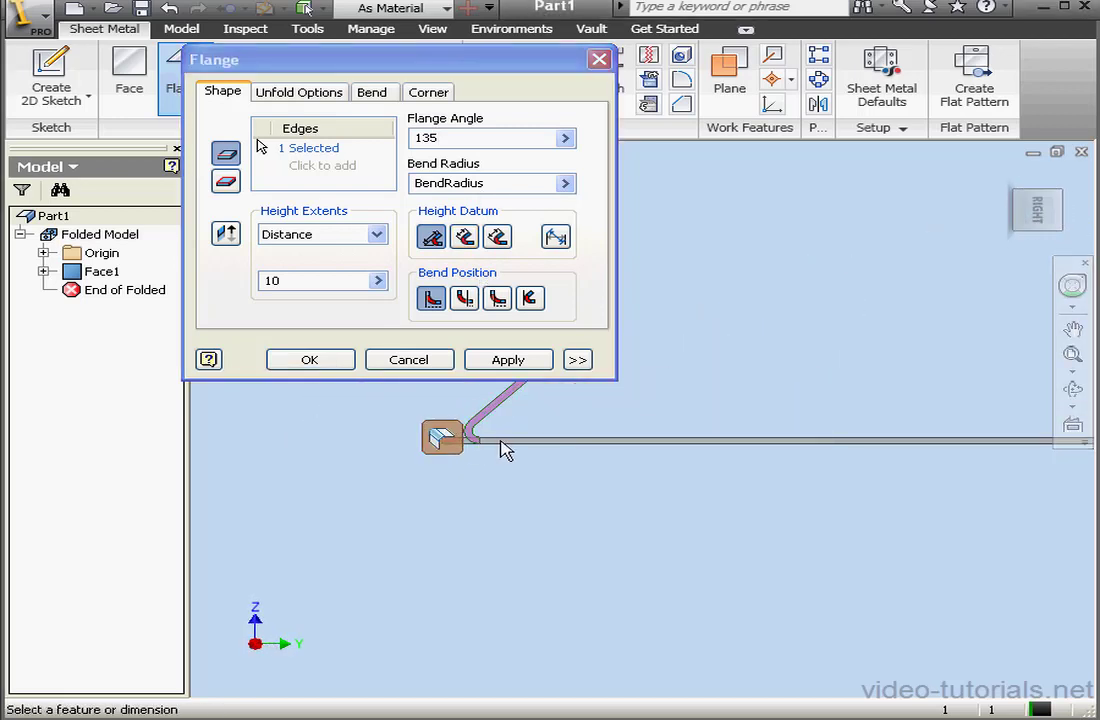
middle_click_drag(505, 452, 717, 568)
scroll(597, 501, "up", 3)
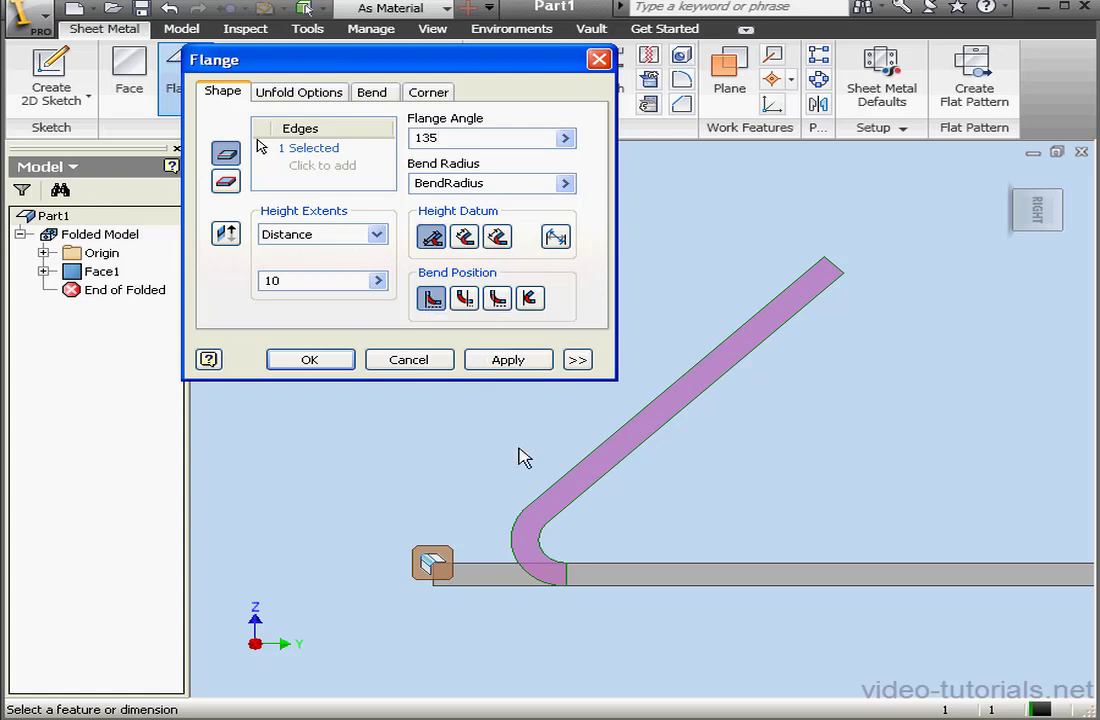
middle_click_drag(520, 457, 712, 486)
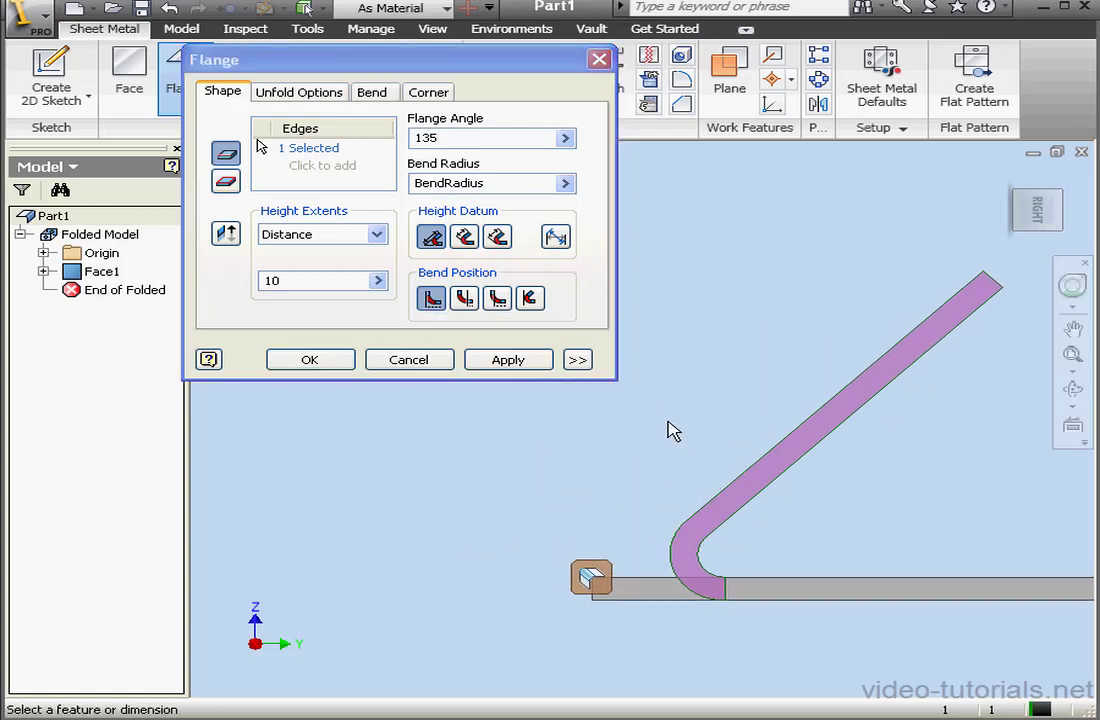
- Try a 90° flange angle for comparison, then restore 135°
double_click(430, 138)
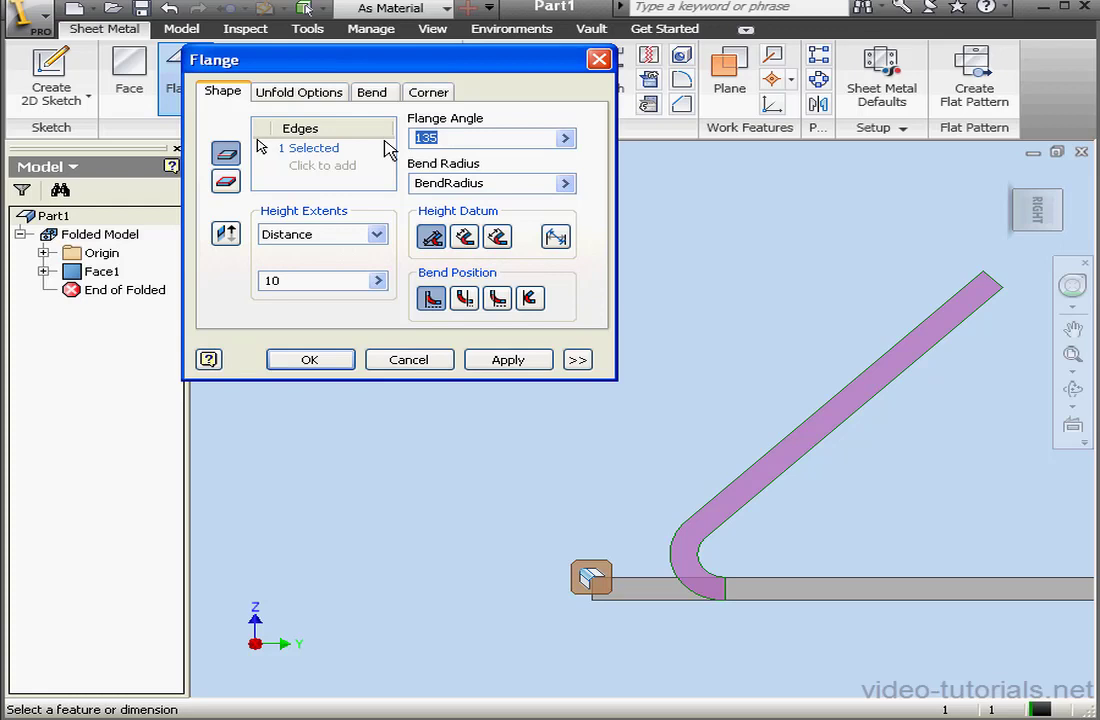
type("990")
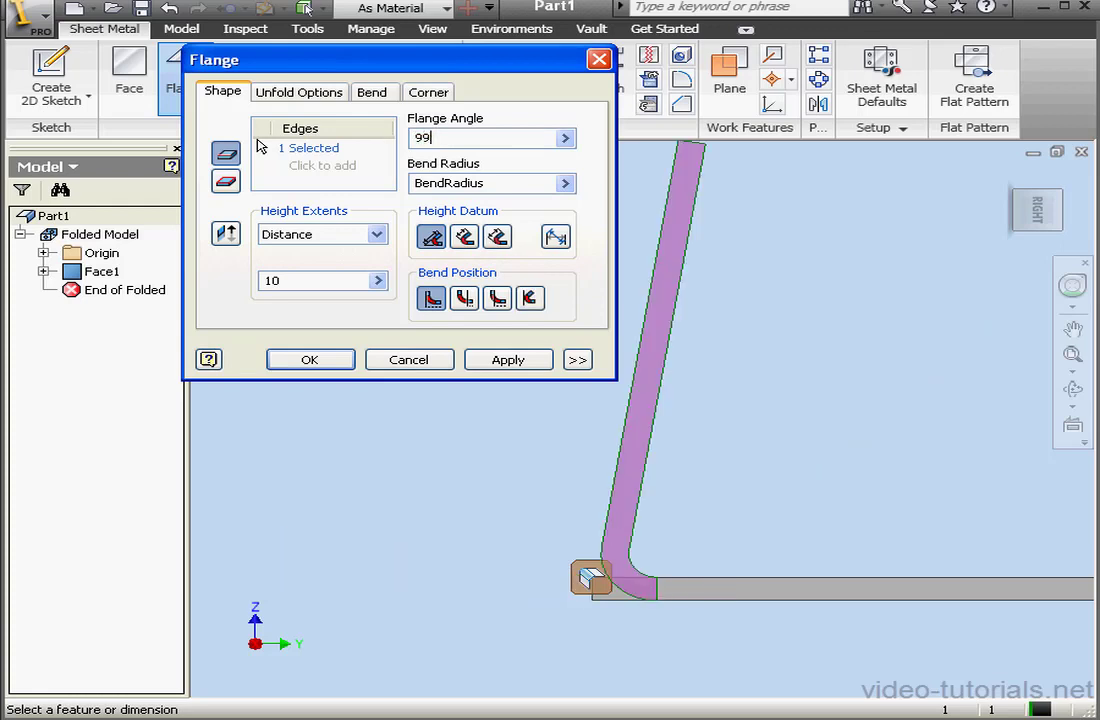
key("BackSpace")
type("0")
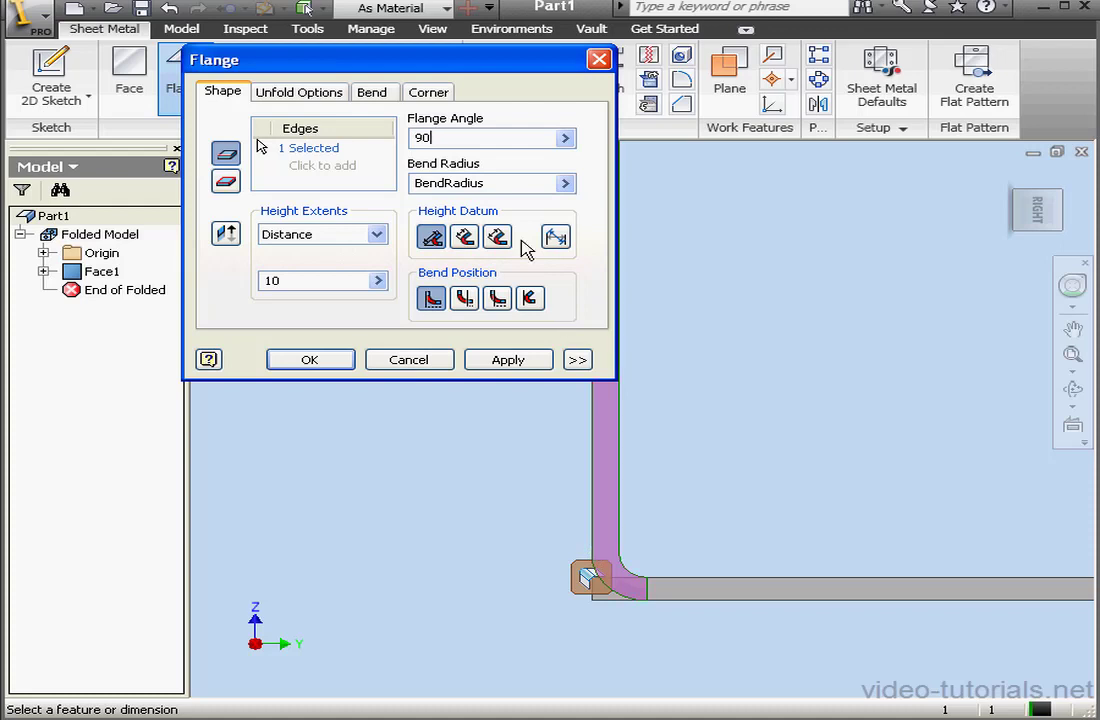
left_click_drag(437, 141, 404, 141)
type("135")
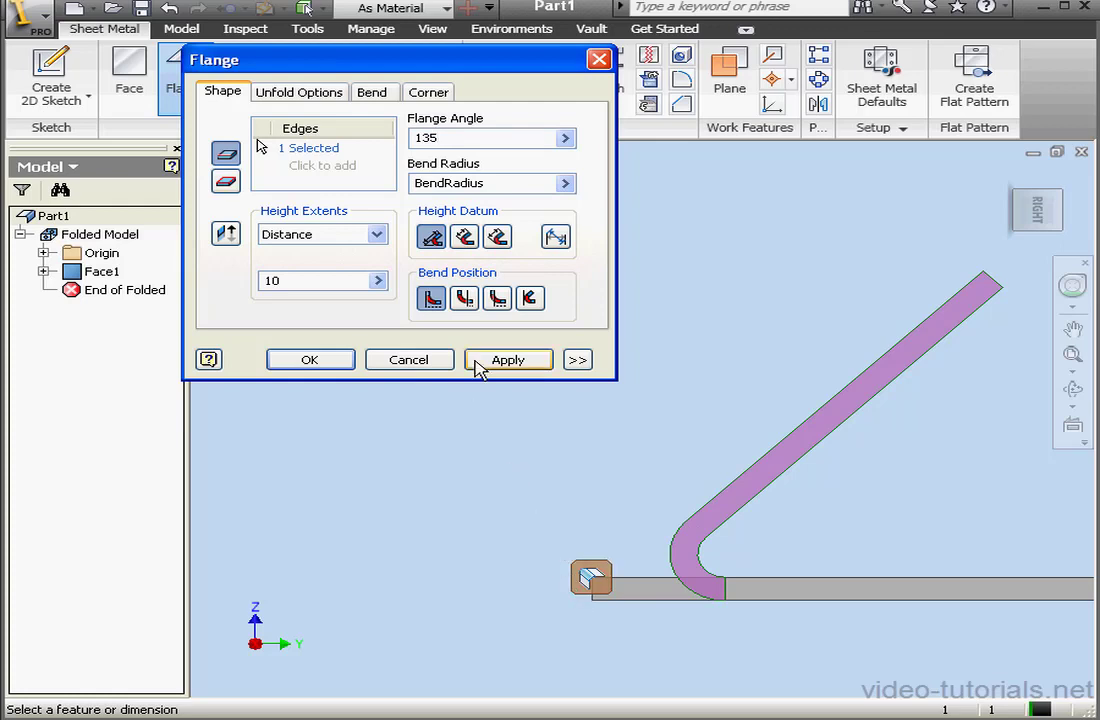
- Cycle through the bend positions, ending with Bend Tangent To Side Face
left_click(464, 299)
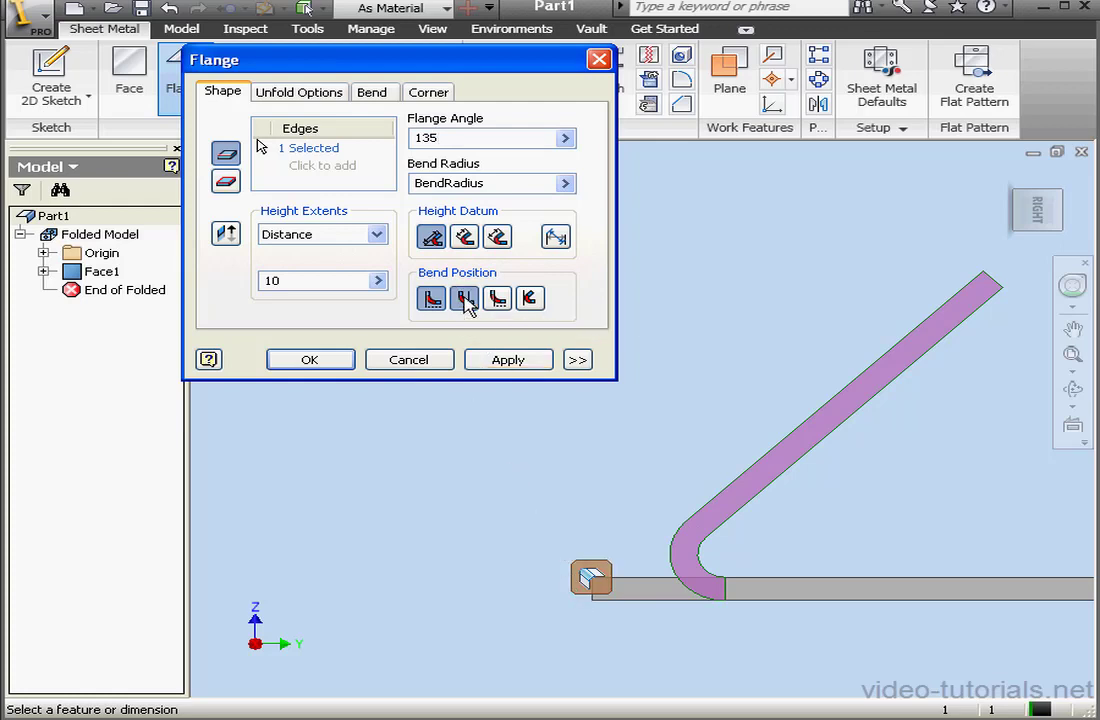
scroll(603, 578, "up", 3)
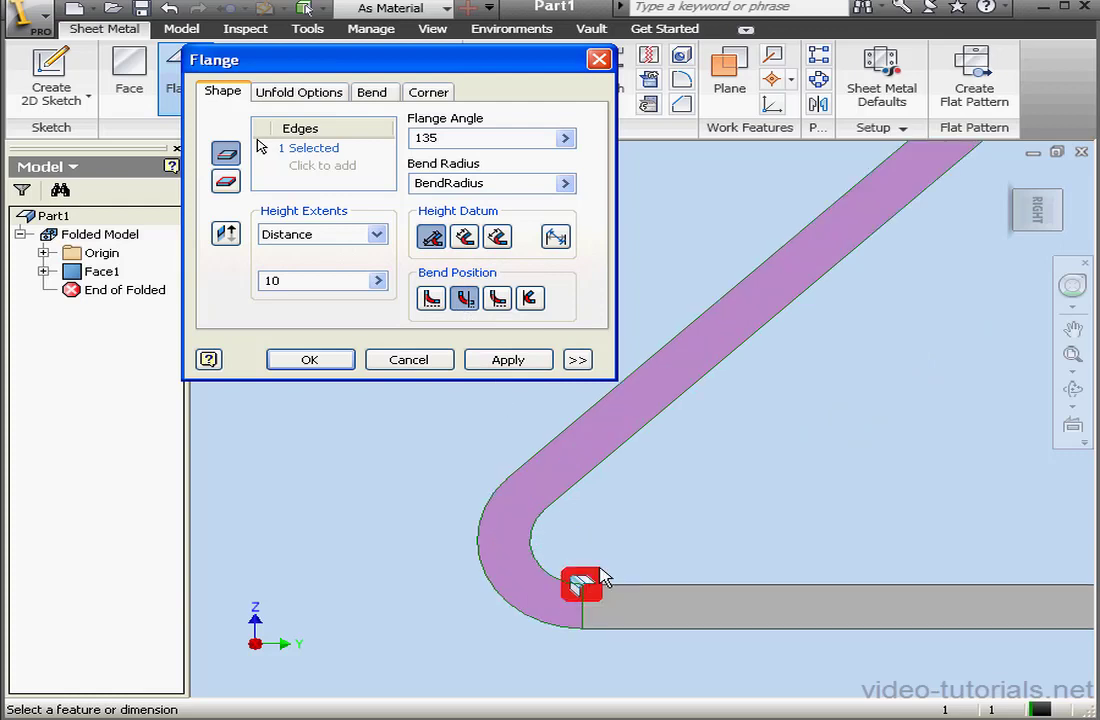
left_click(497, 297)
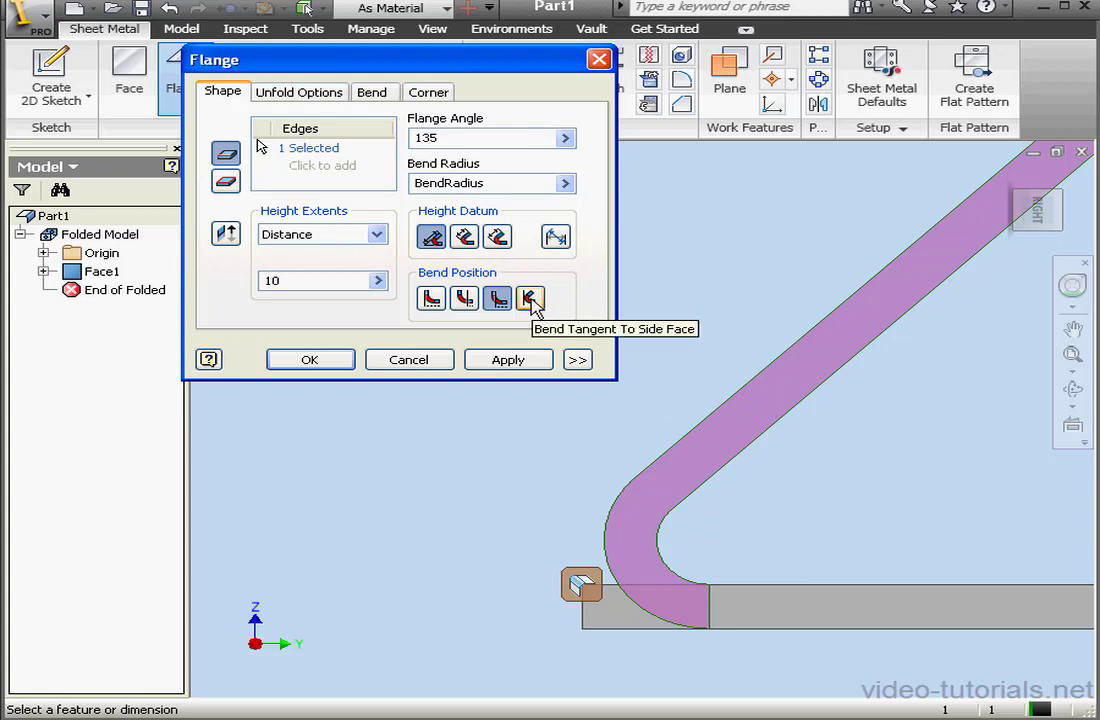
left_click(530, 298)
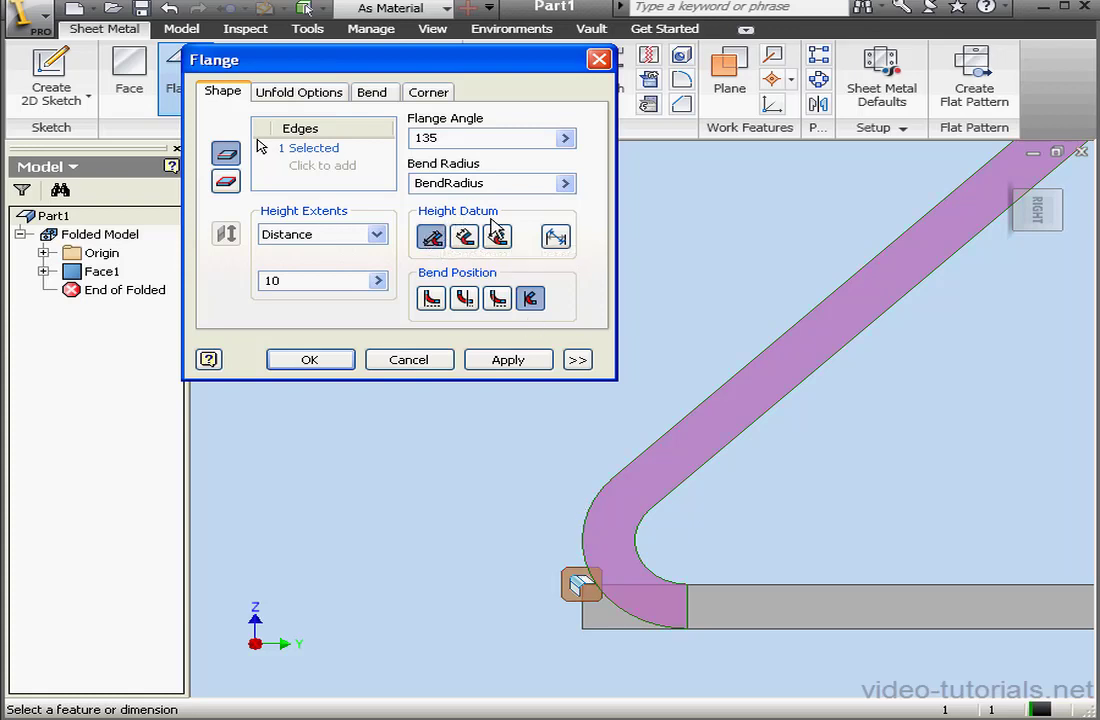
- Set flange height to 5, restore the default bend position, and measure from the inner faces' intersection
double_click(270, 281)
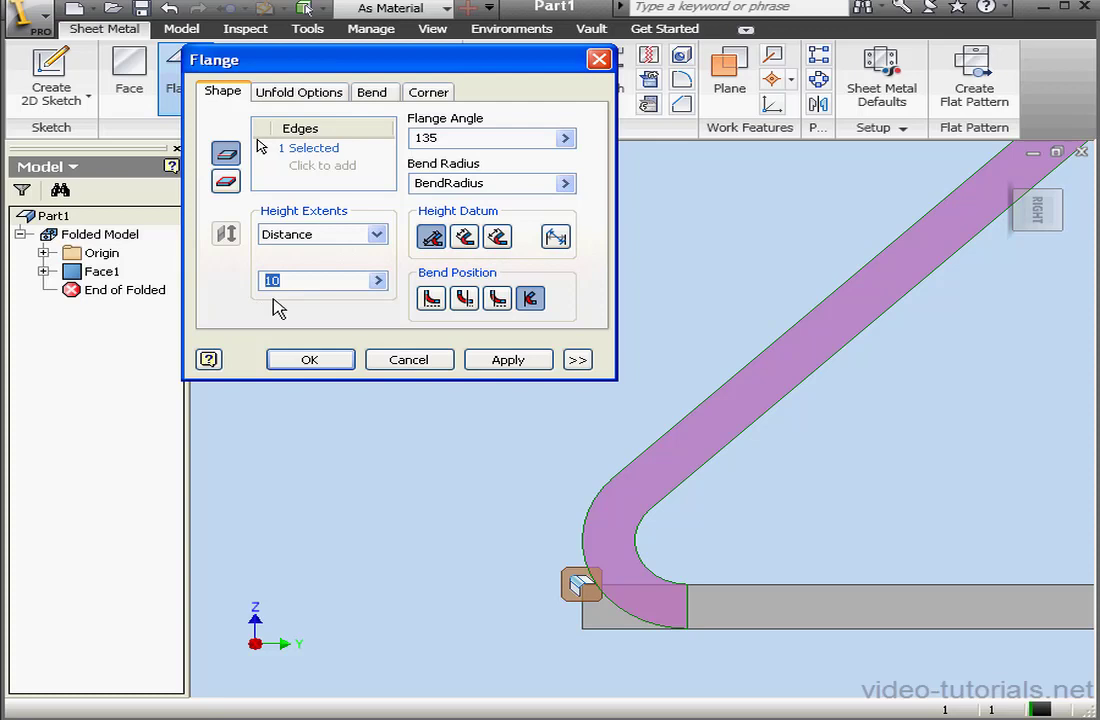
type("5")
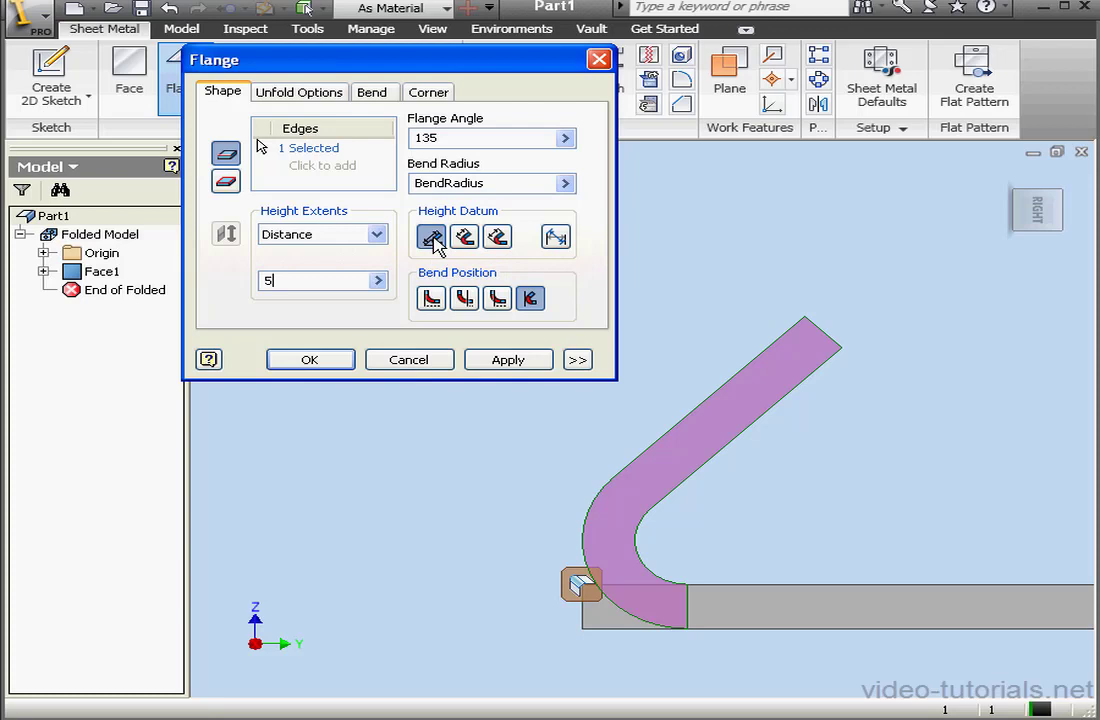
left_click(431, 297)
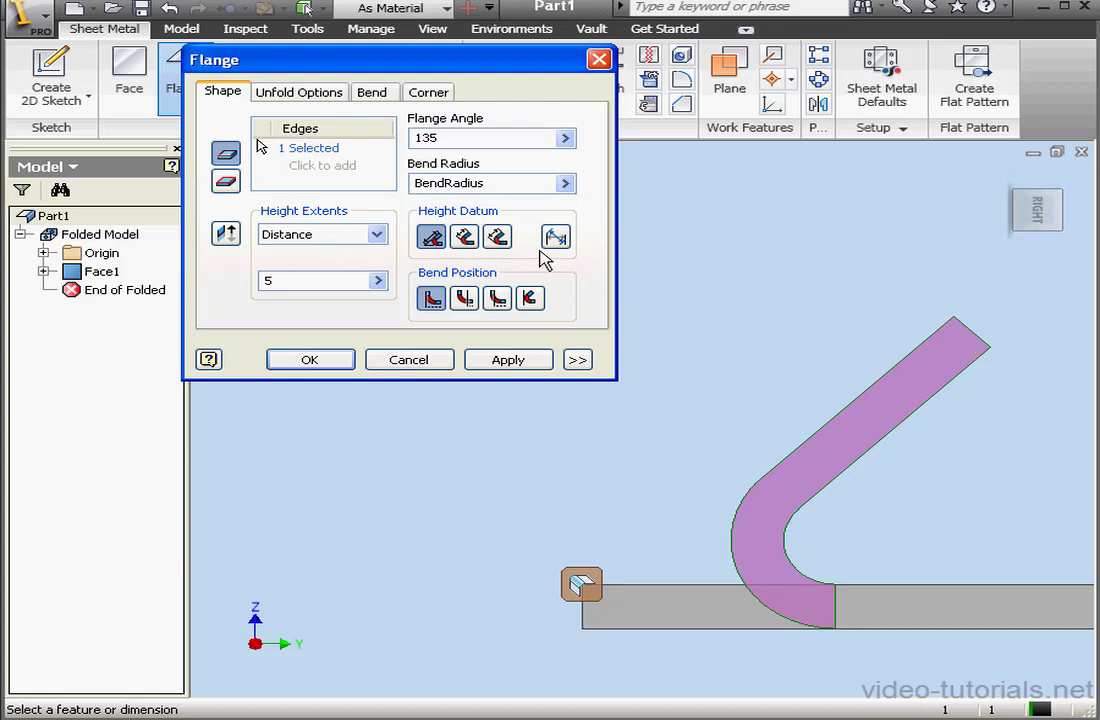
left_click(464, 238)
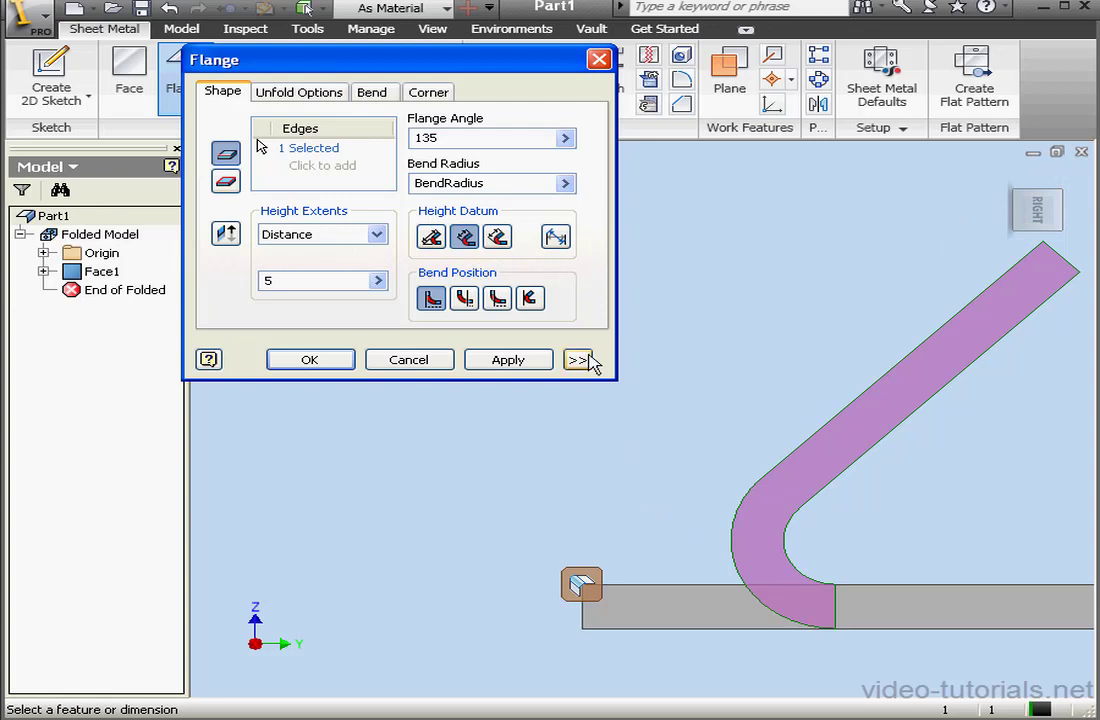
- Toggle the Height Datum options, ending with height measured from the outer faces' intersection
left_click(563, 244)
middle_click_drag(760, 370, 505, 470)
scroll(510, 472, "down", 2)
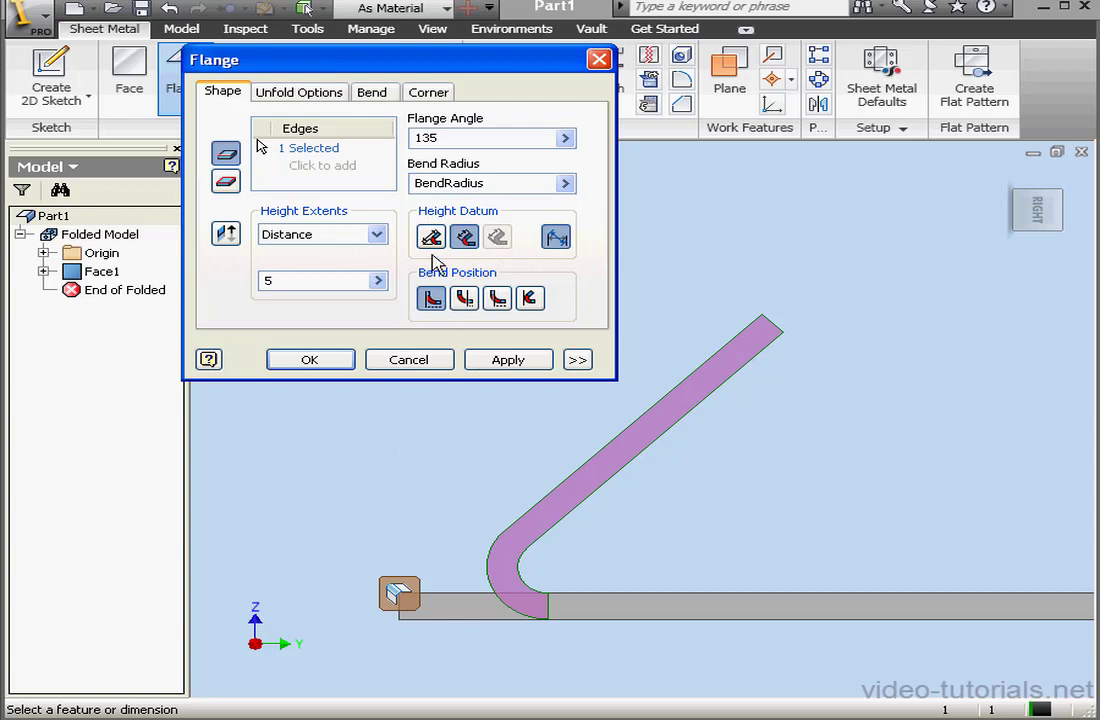
left_click(433, 238)
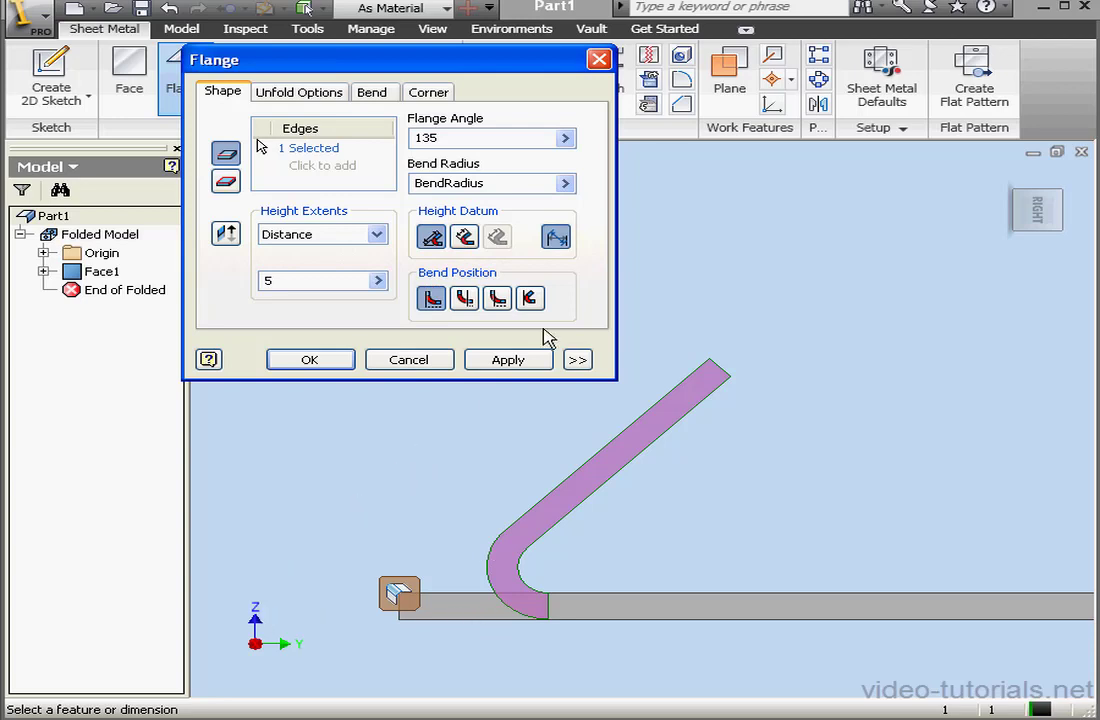
left_click(555, 237)
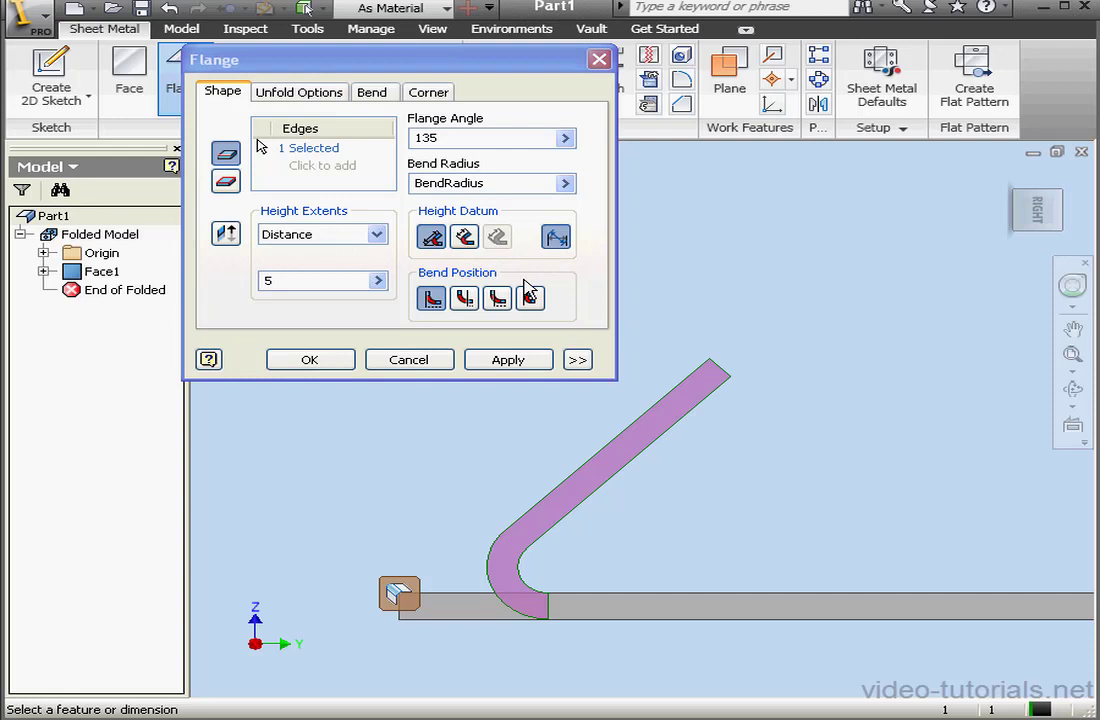
scroll(700, 490, "down", 3)
- Orbit the model to view the 135° flange preview in 3D
left_click(1077, 397)
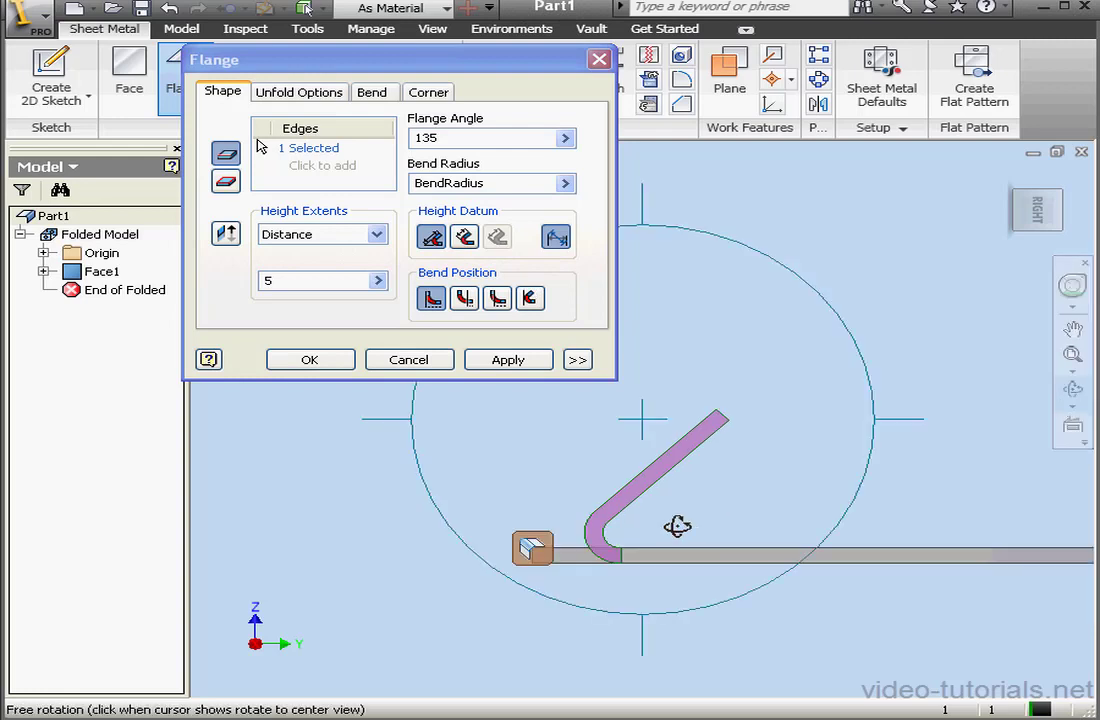
left_click_drag(675, 523, 725, 549)
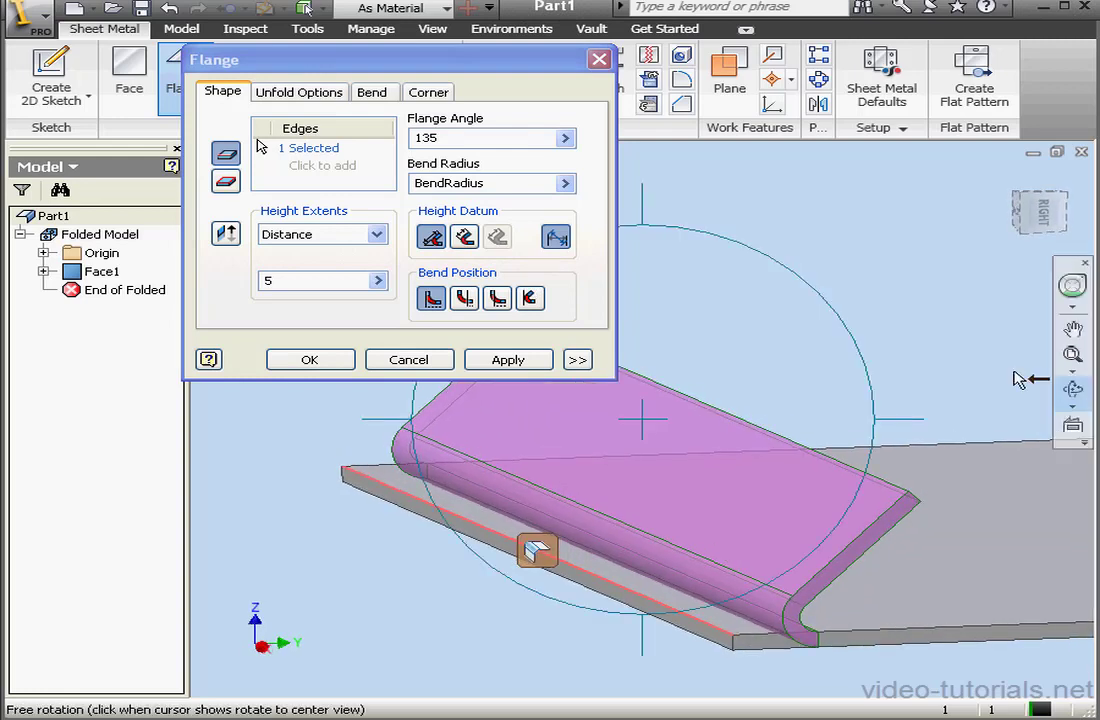
left_click(1072, 389)
- Expand the Flange dialog to reveal the Edge width extents and recentre the preview
left_click(577, 361)
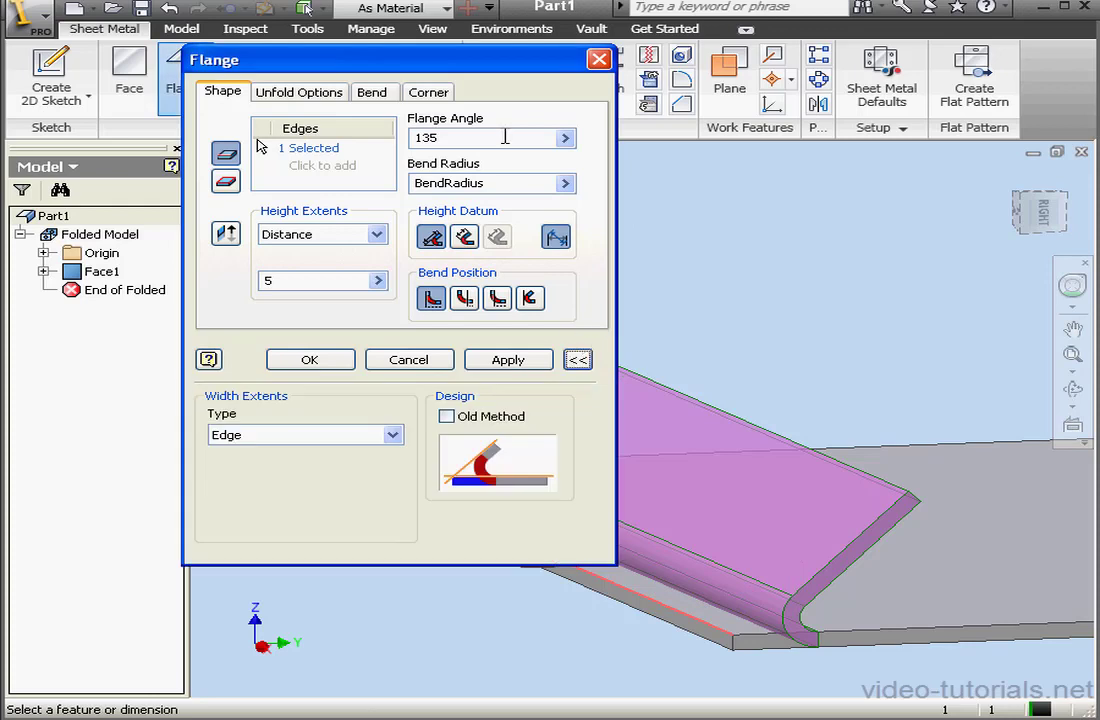
left_click_drag(497, 64, 340, 35)
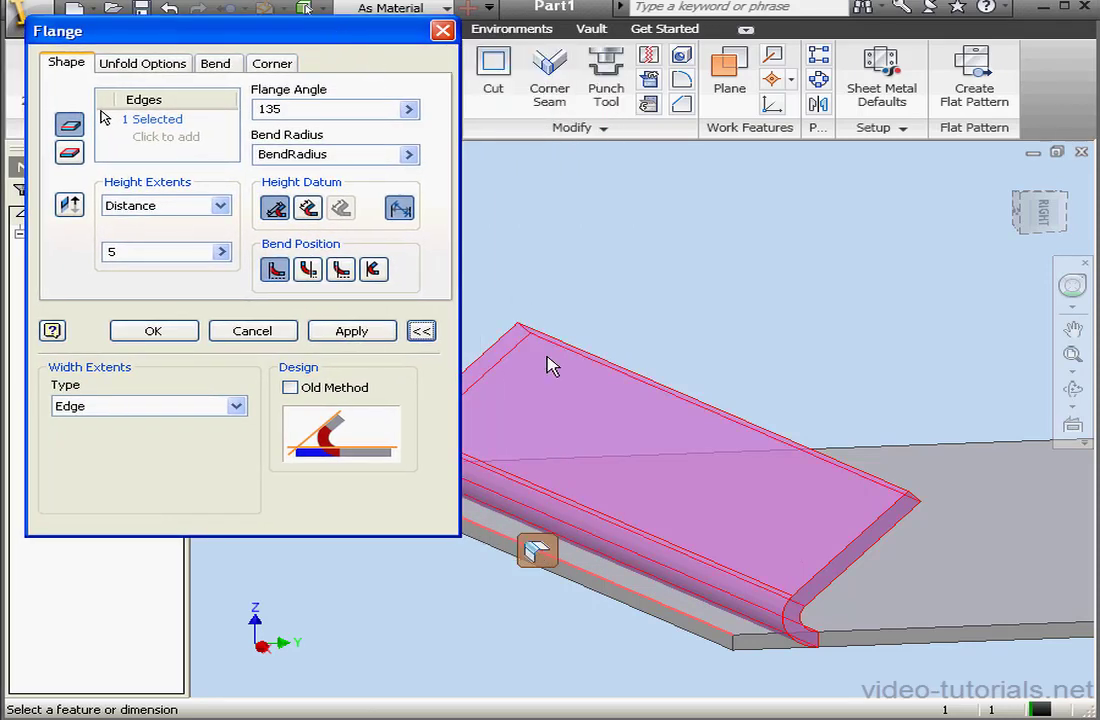
middle_click_drag(578, 413, 670, 390)
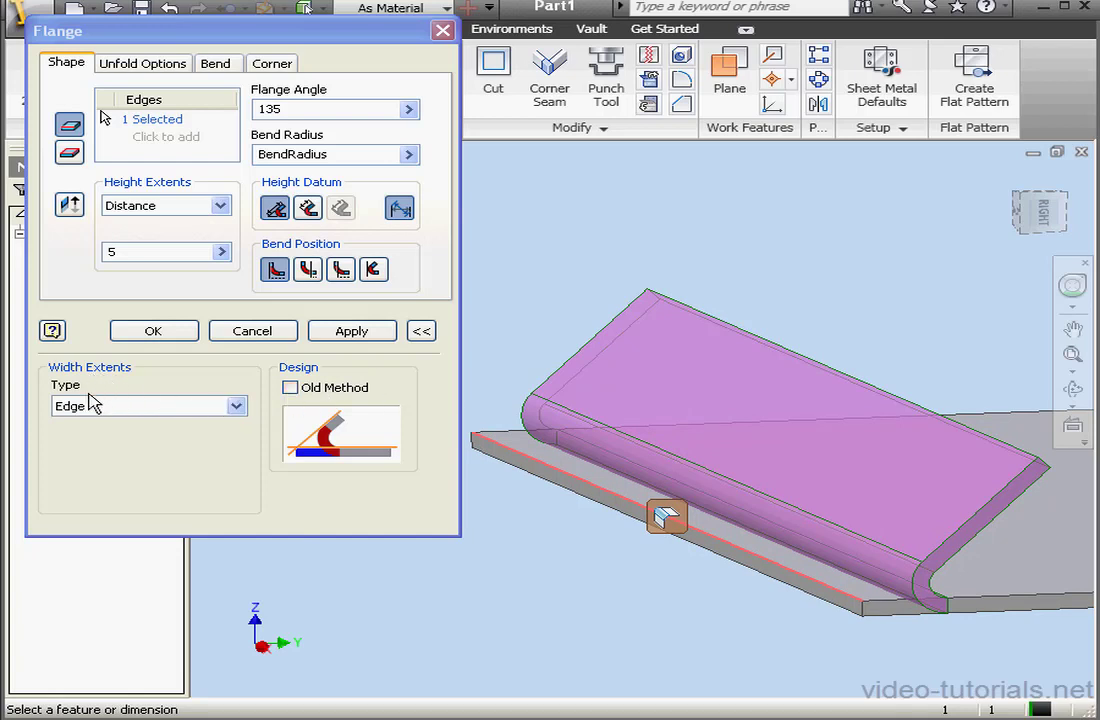
- Limit the flange to Width 20, offset 5 mm from the edge's right endpoint, flipped inward
left_click(237, 408)
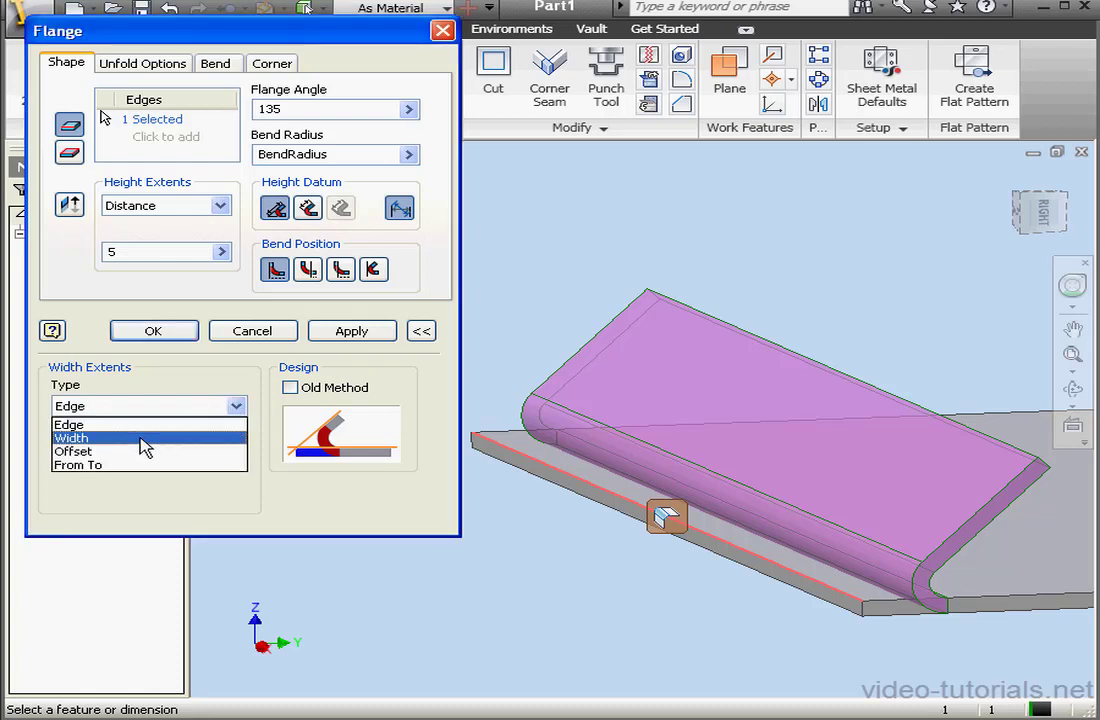
left_click(145, 440)
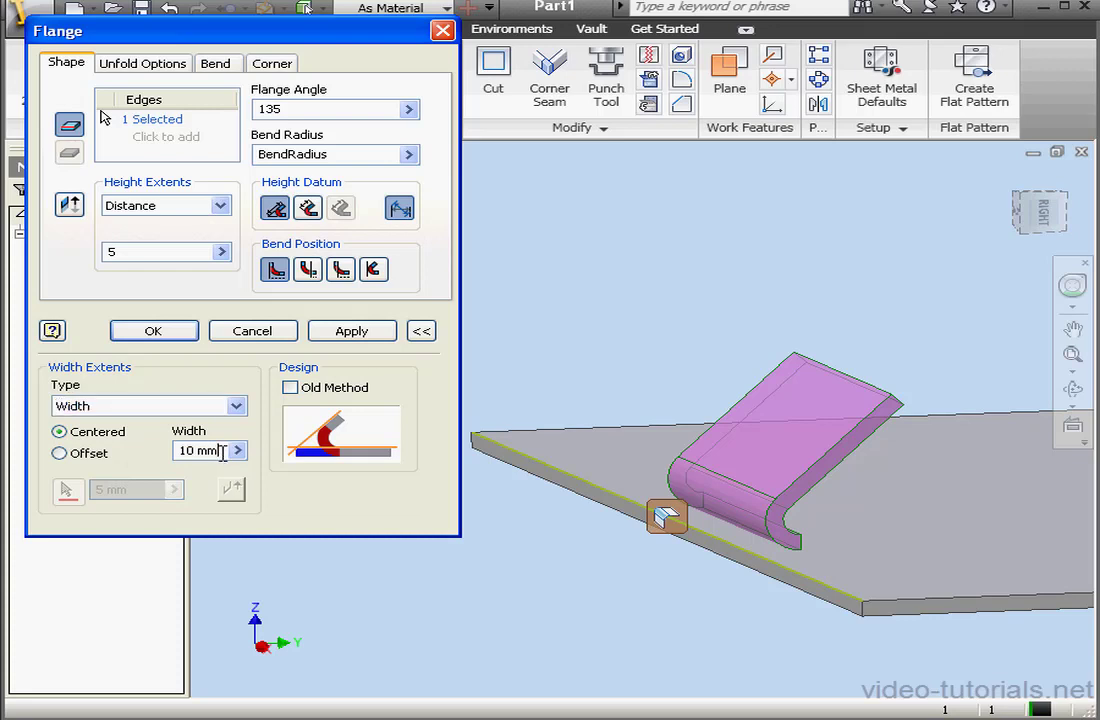
left_click_drag(217, 450, 162, 452)
type("20")
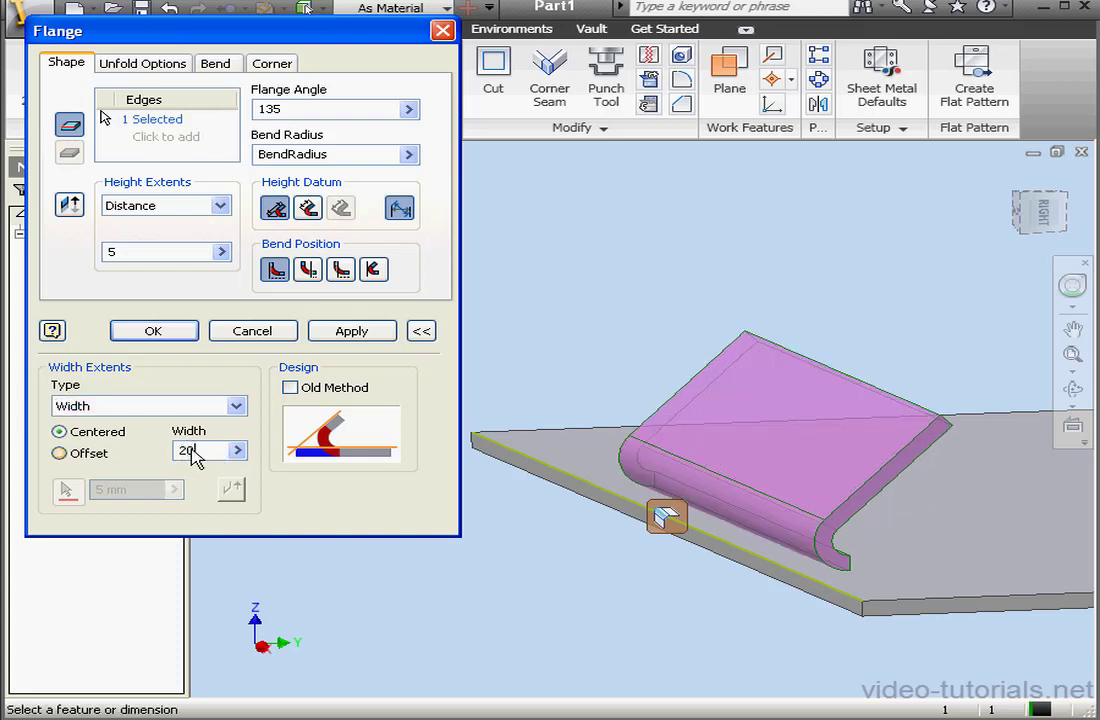
left_click(59, 453)
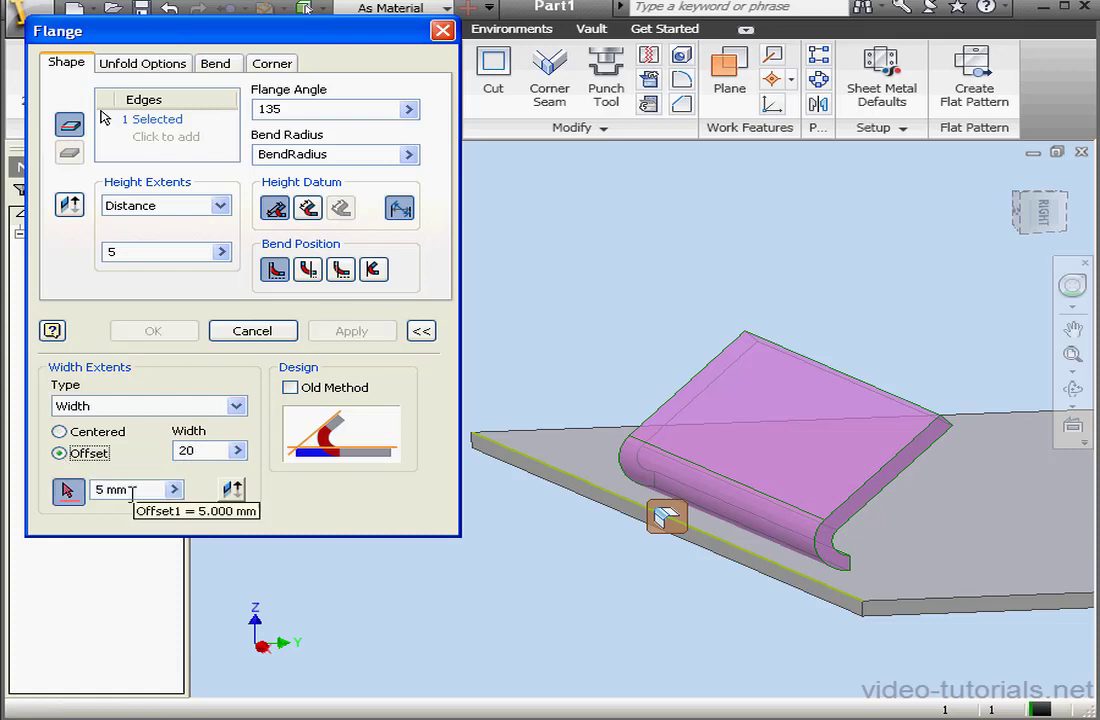
left_click(863, 605)
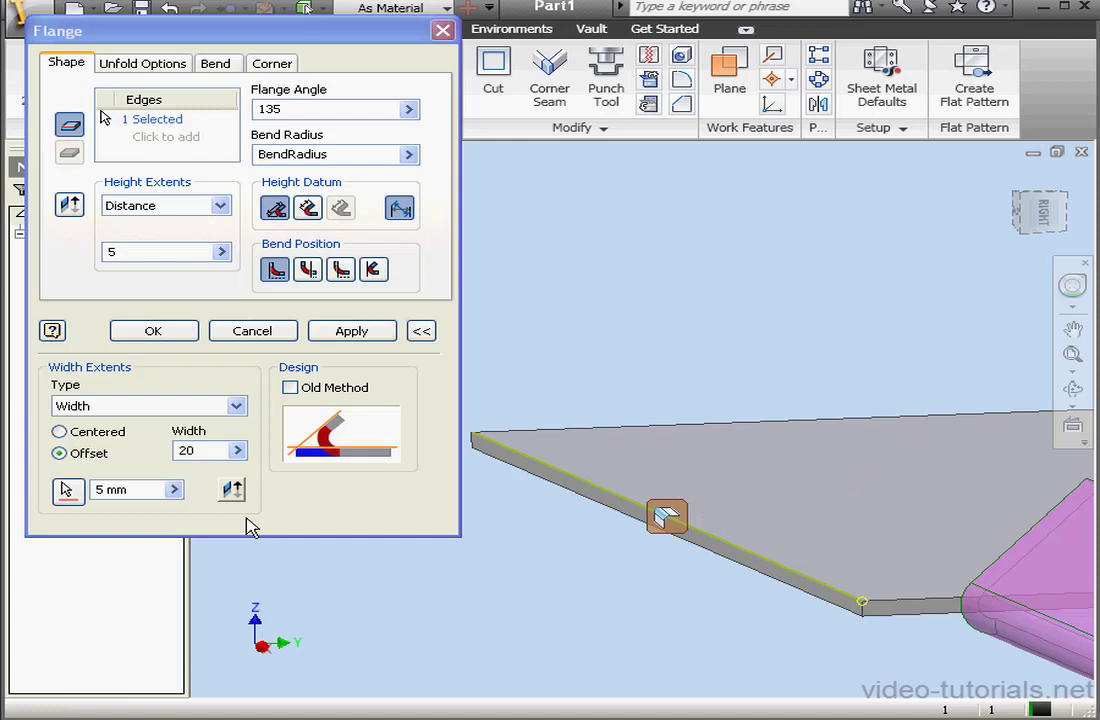
left_click(230, 492)
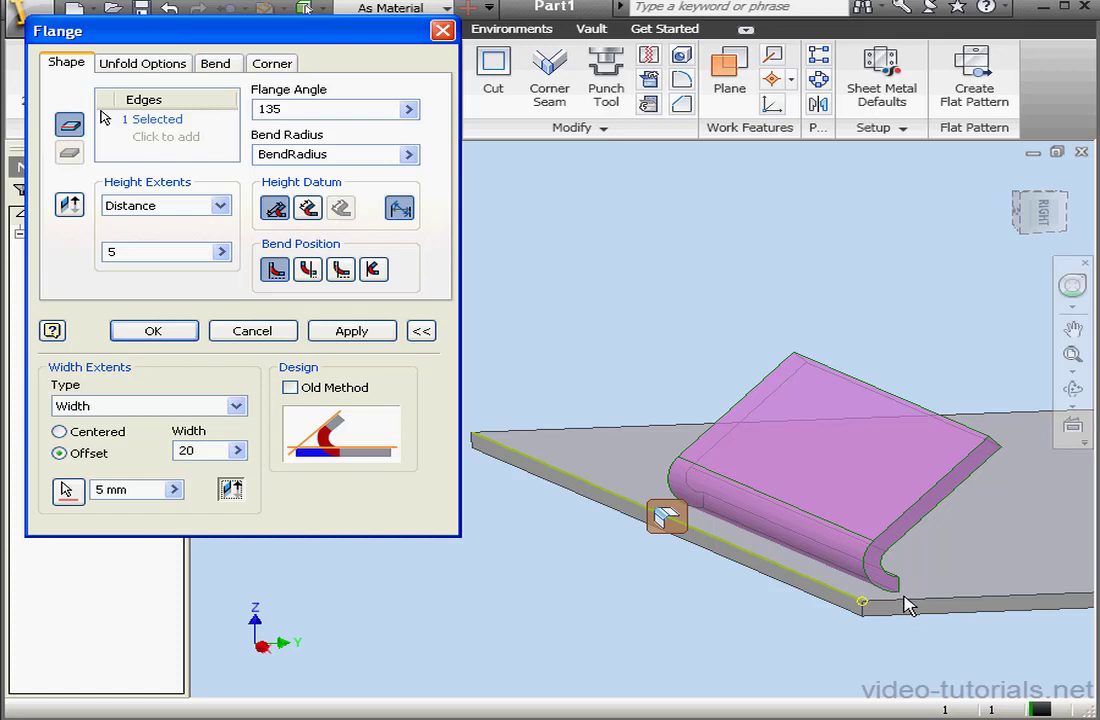
left_click(236, 406)
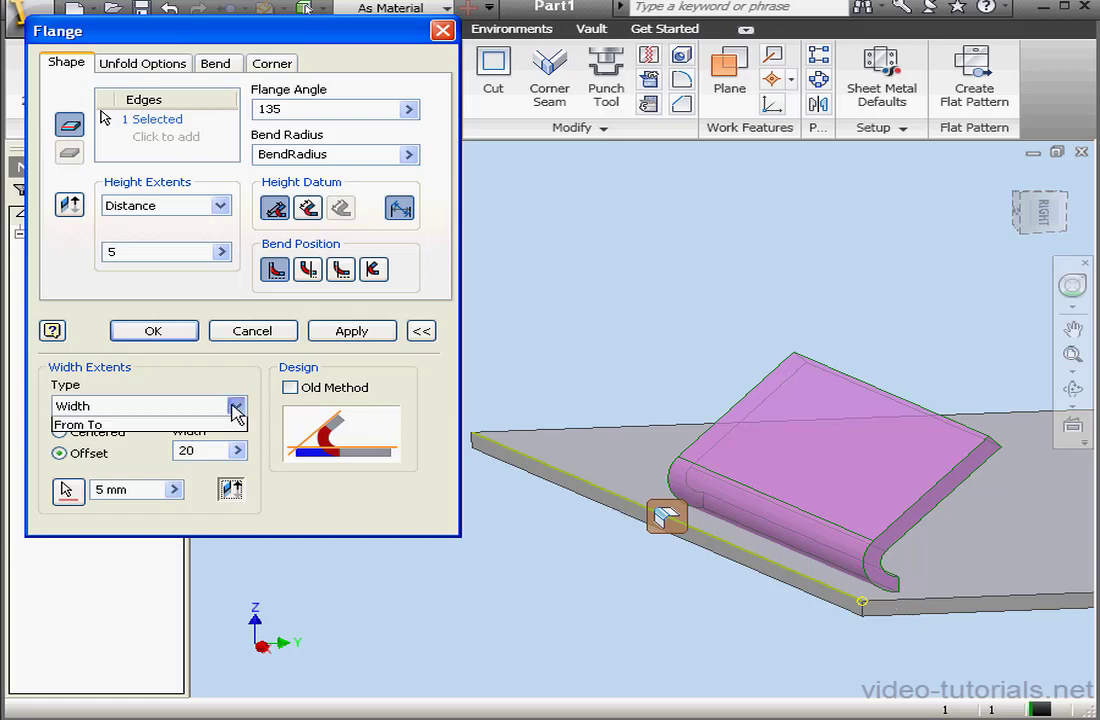
- Try Offset width extents starting at the edge's left end with a second offset of 10
left_click(152, 451)
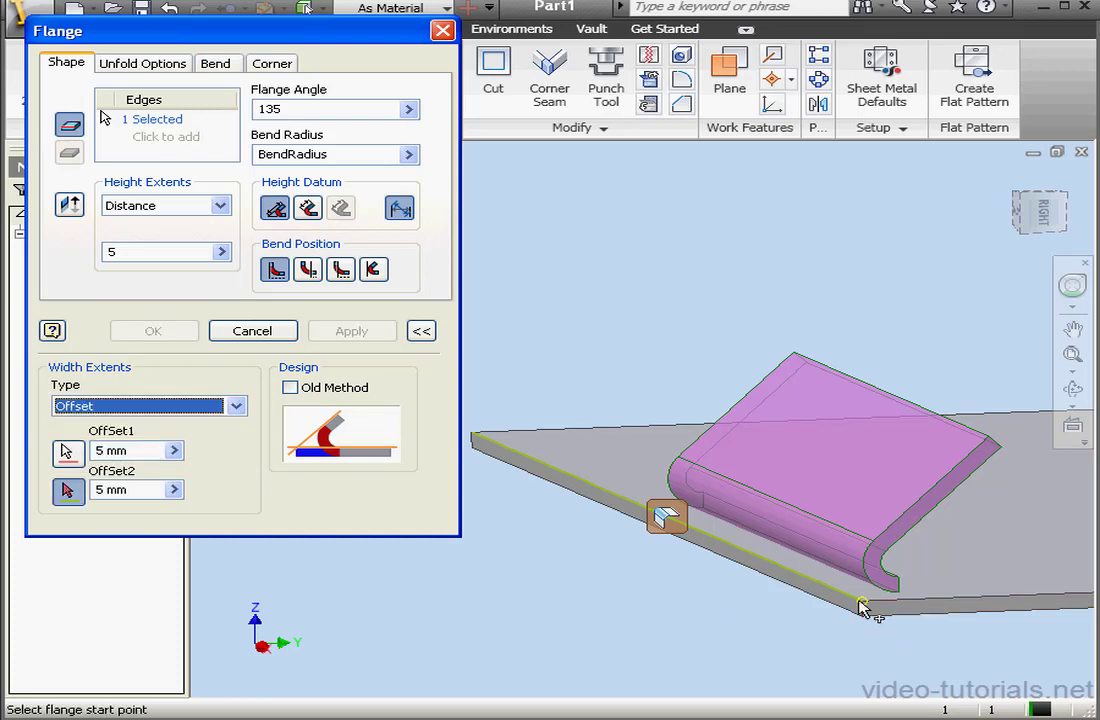
left_click(471, 437)
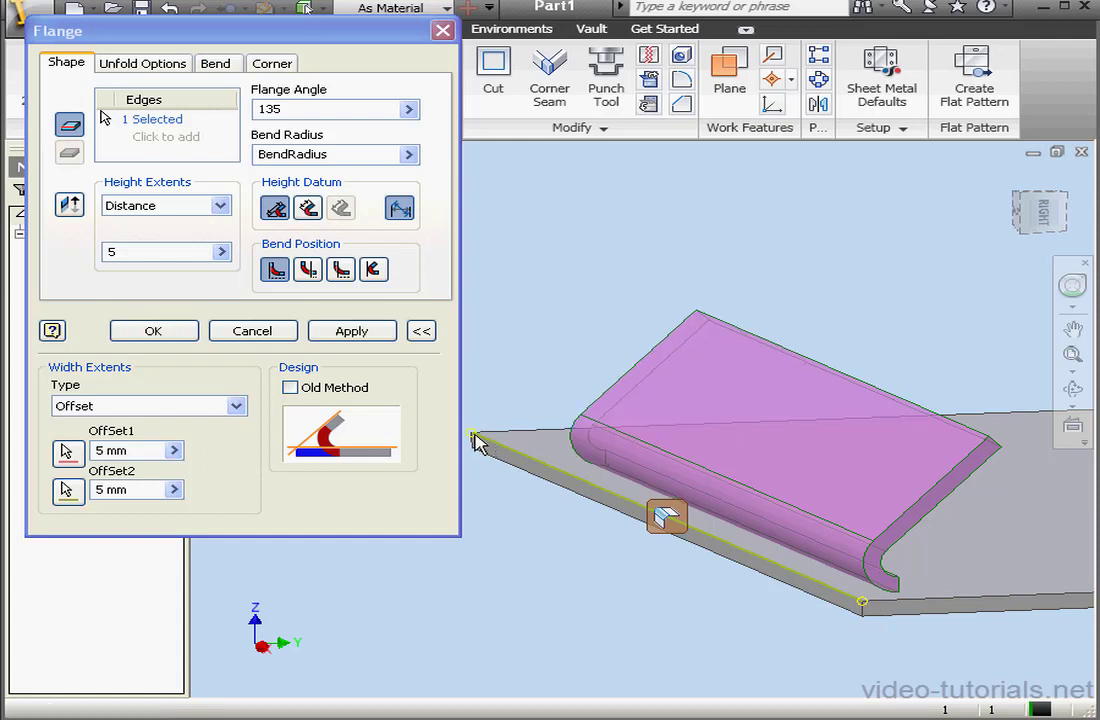
double_click(139, 487)
type("1")
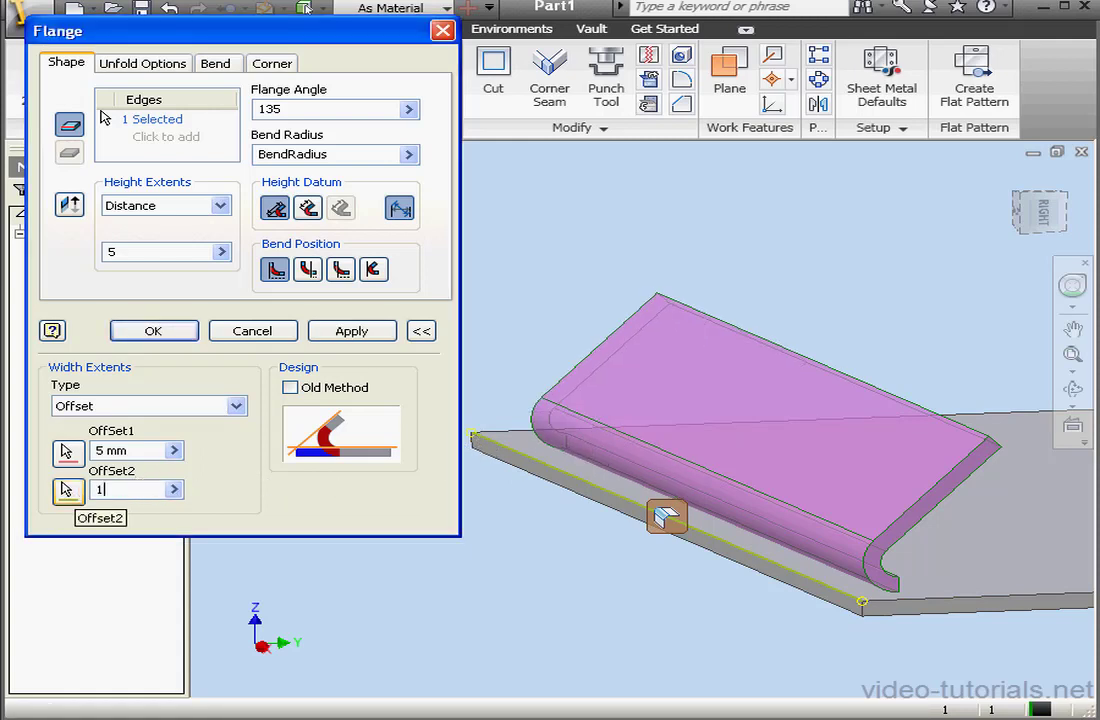
type("0")
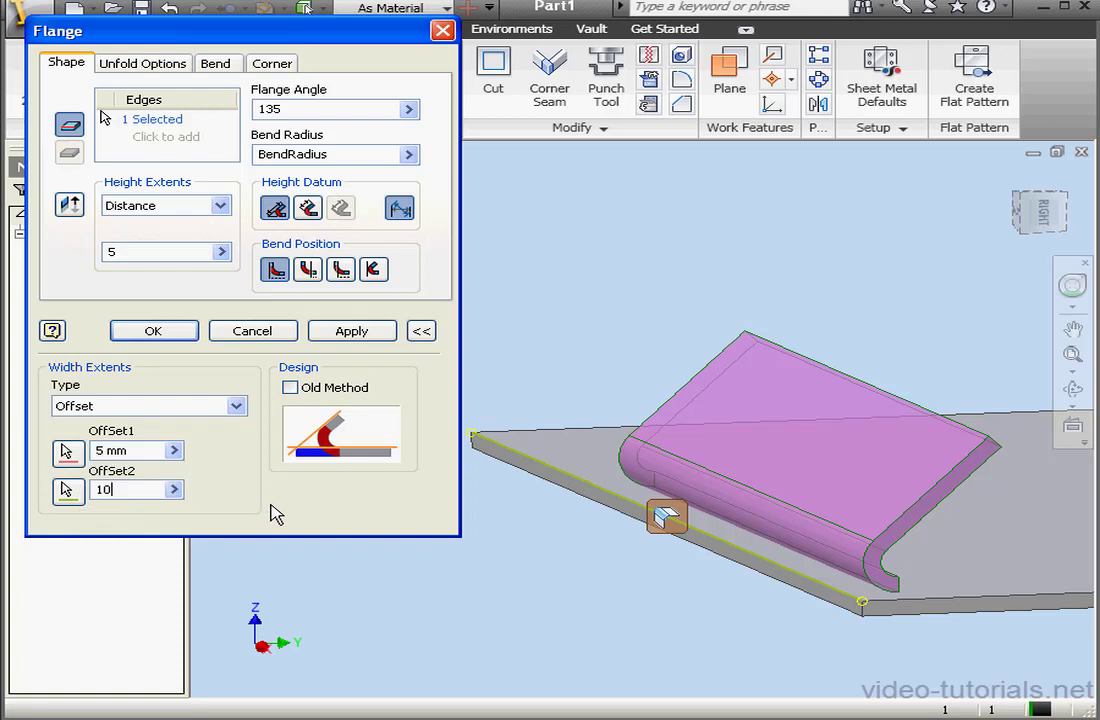
- Try From To width extents, then switch back to Edge for the full-length flange
left_click(237, 406)
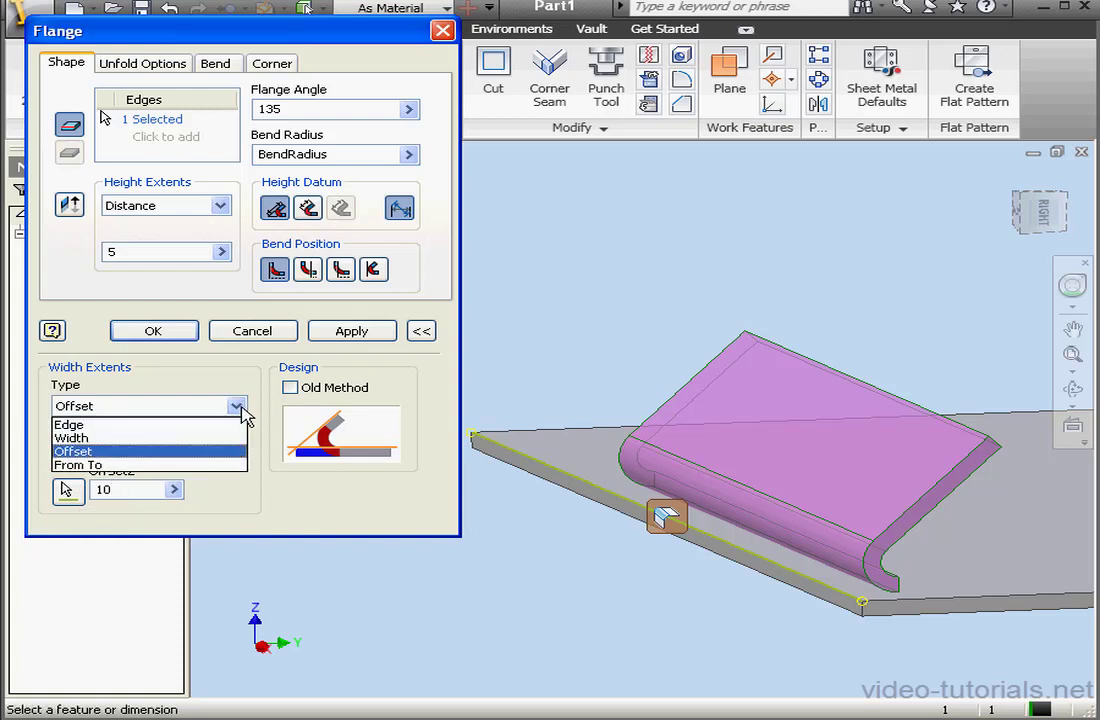
left_click(160, 465)
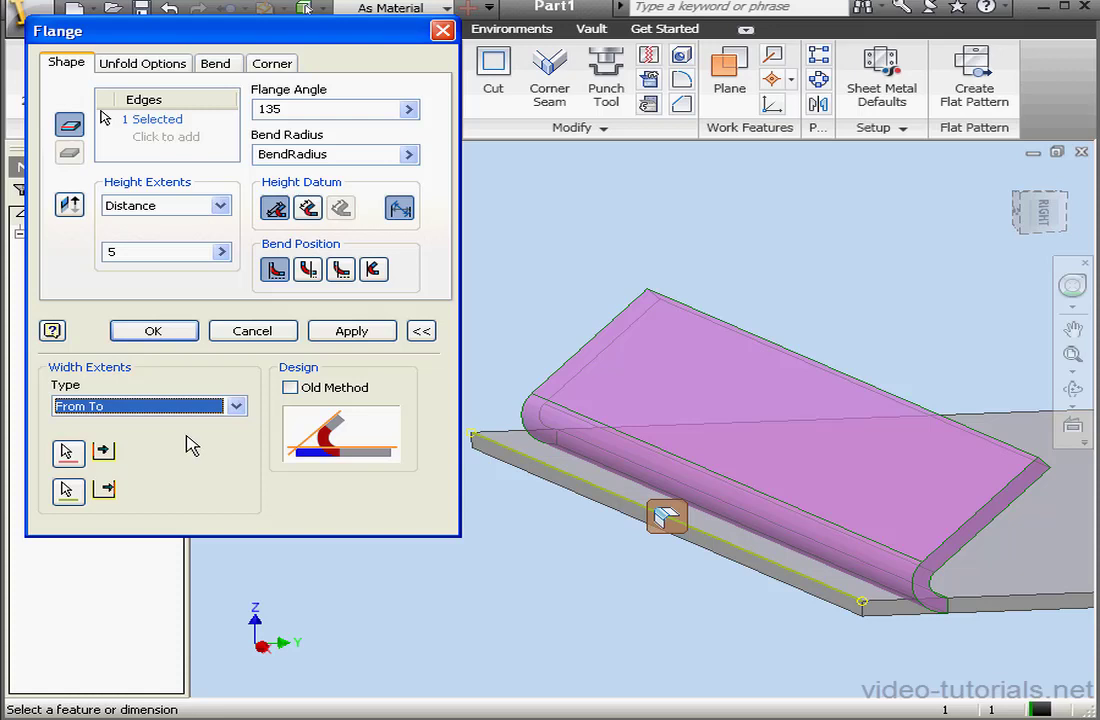
left_click(237, 407)
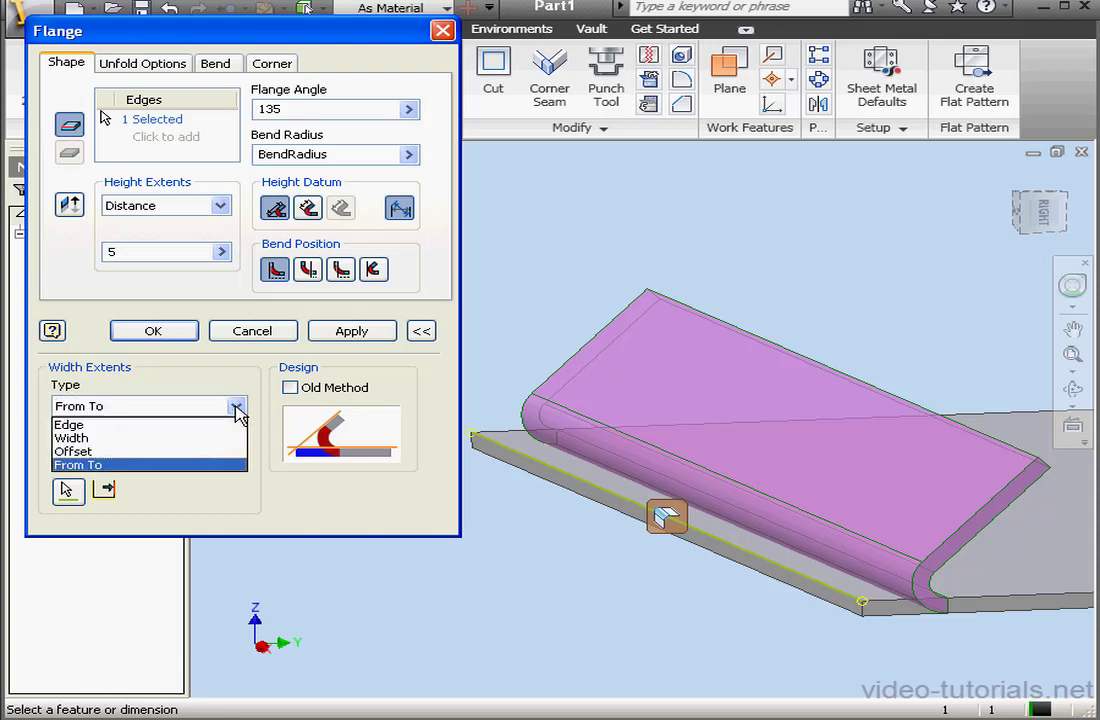
left_click(166, 426)
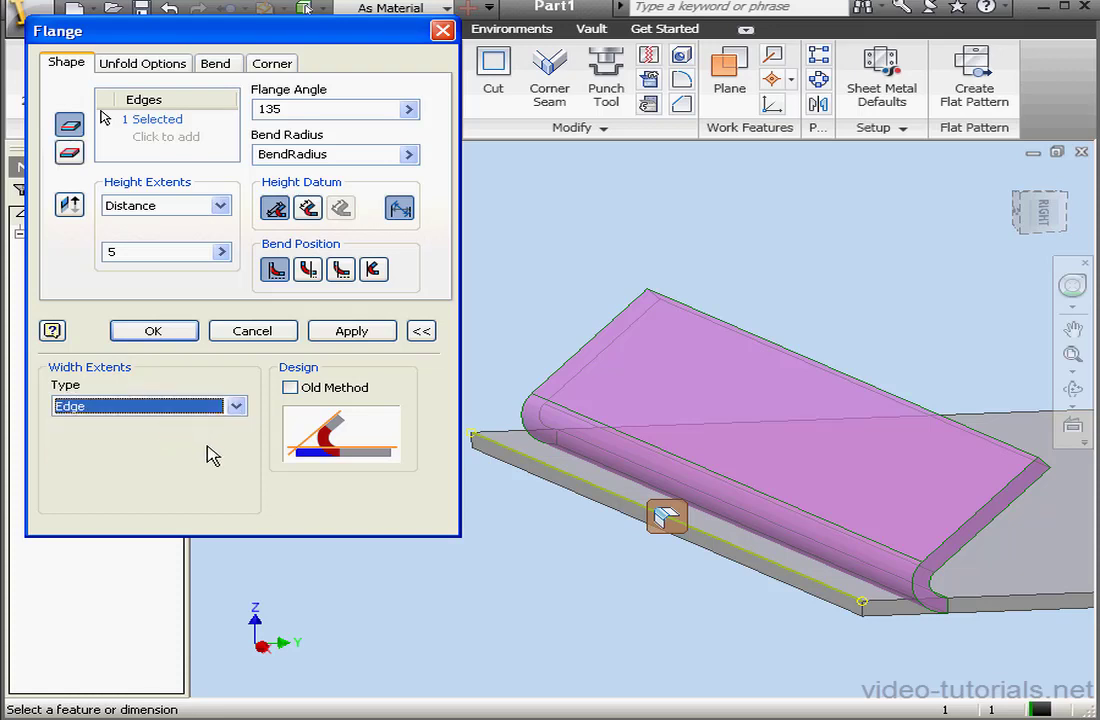
- Set the flange angle to 90° and add more base-plate edges to the 5-high flange
left_click_drag(292, 109, 250, 117)
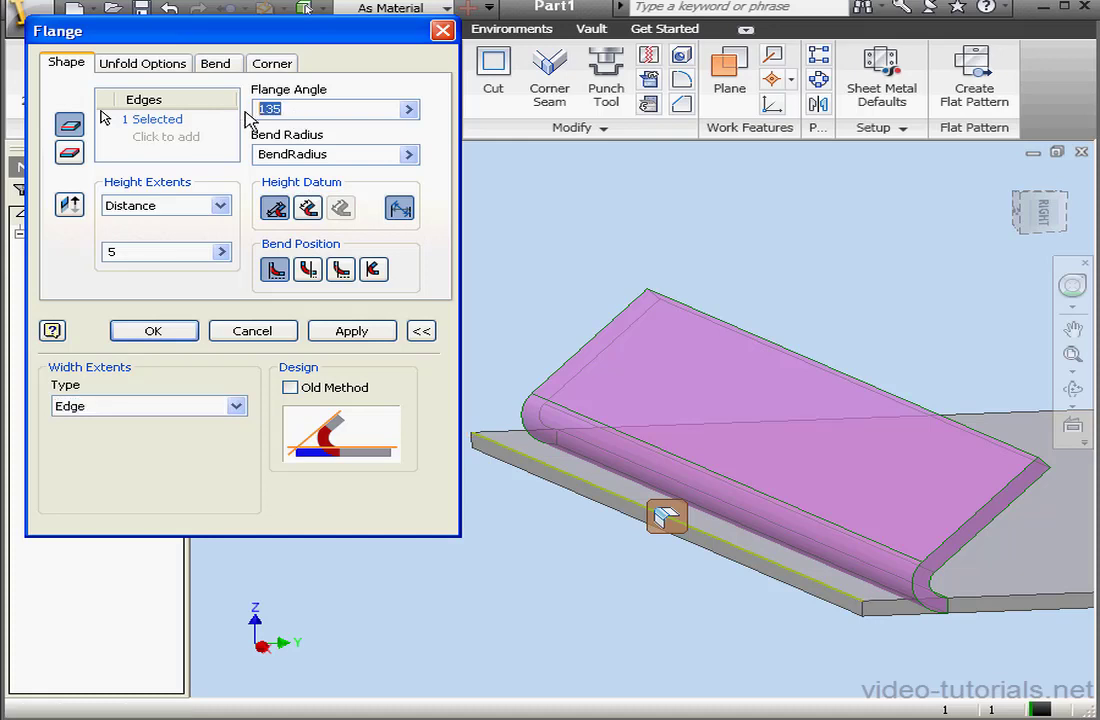
type("90")
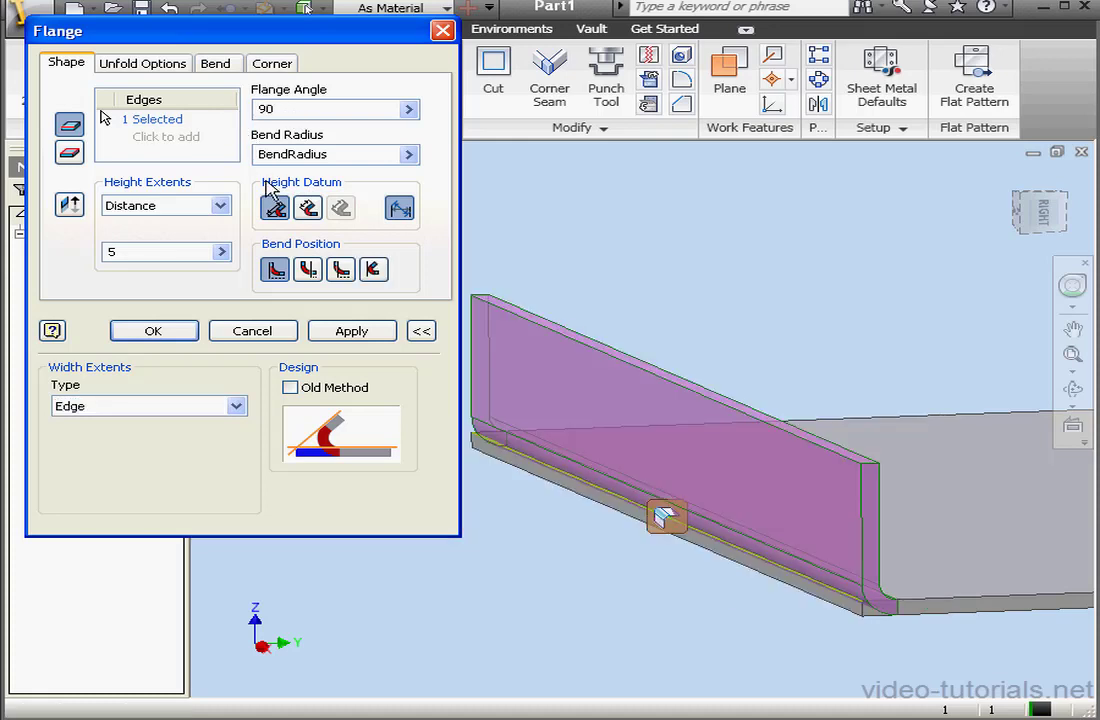
left_click(160, 125)
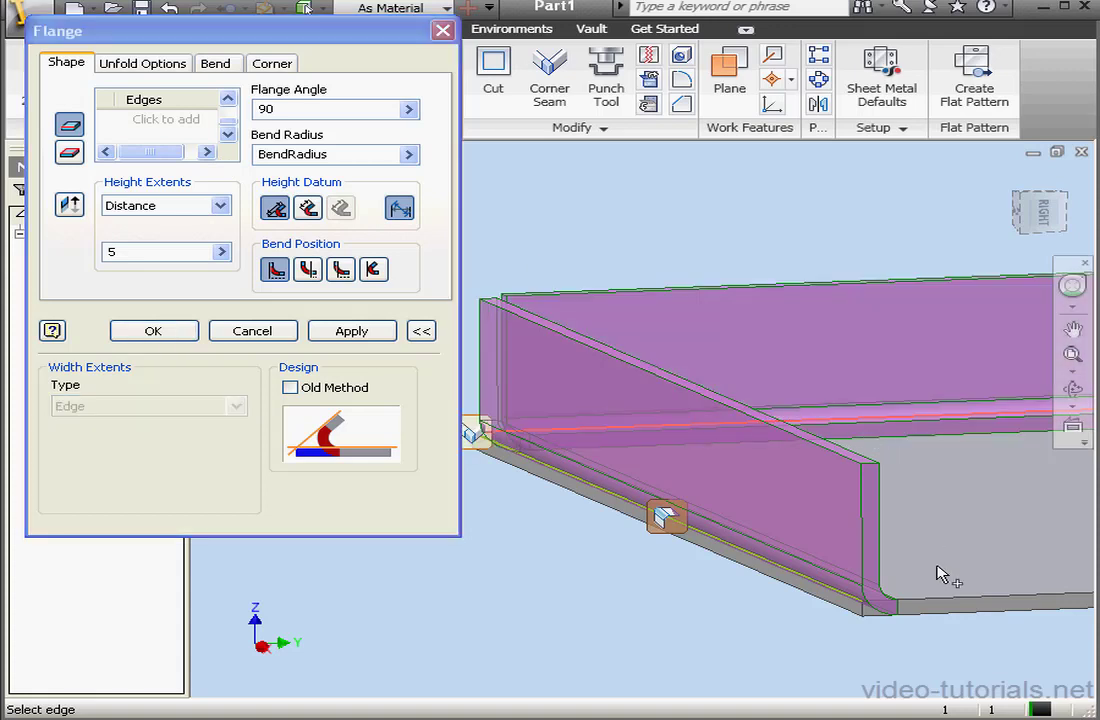
key("F2")
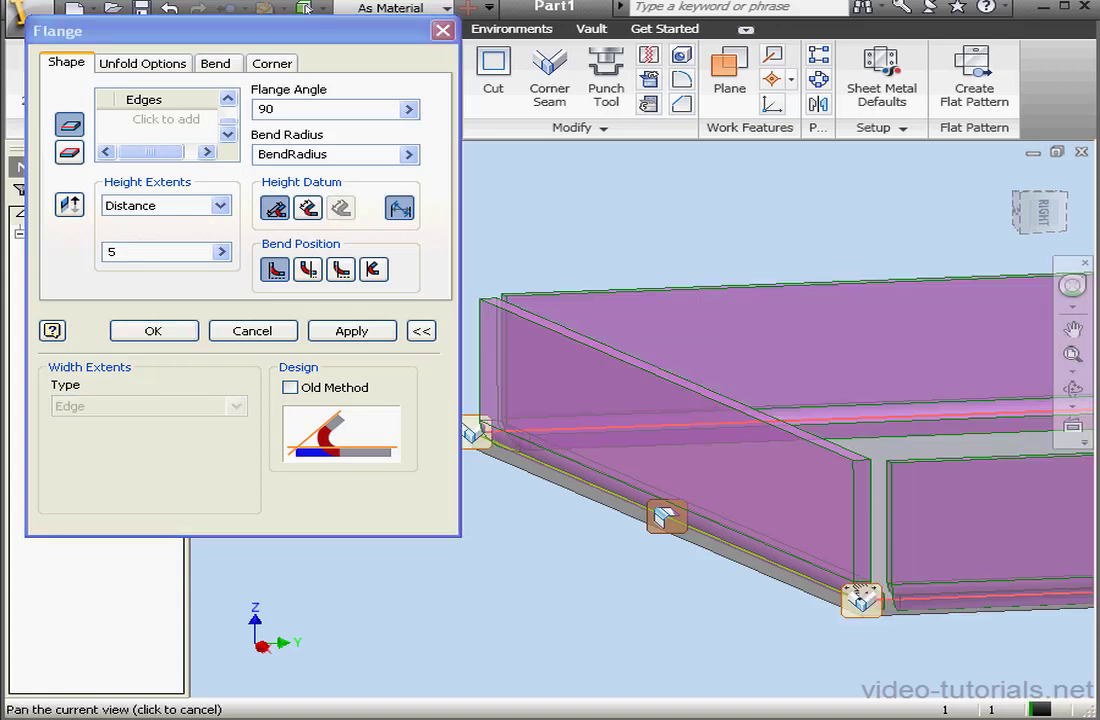
left_click_drag(908, 558, 760, 583)
key("Escape")
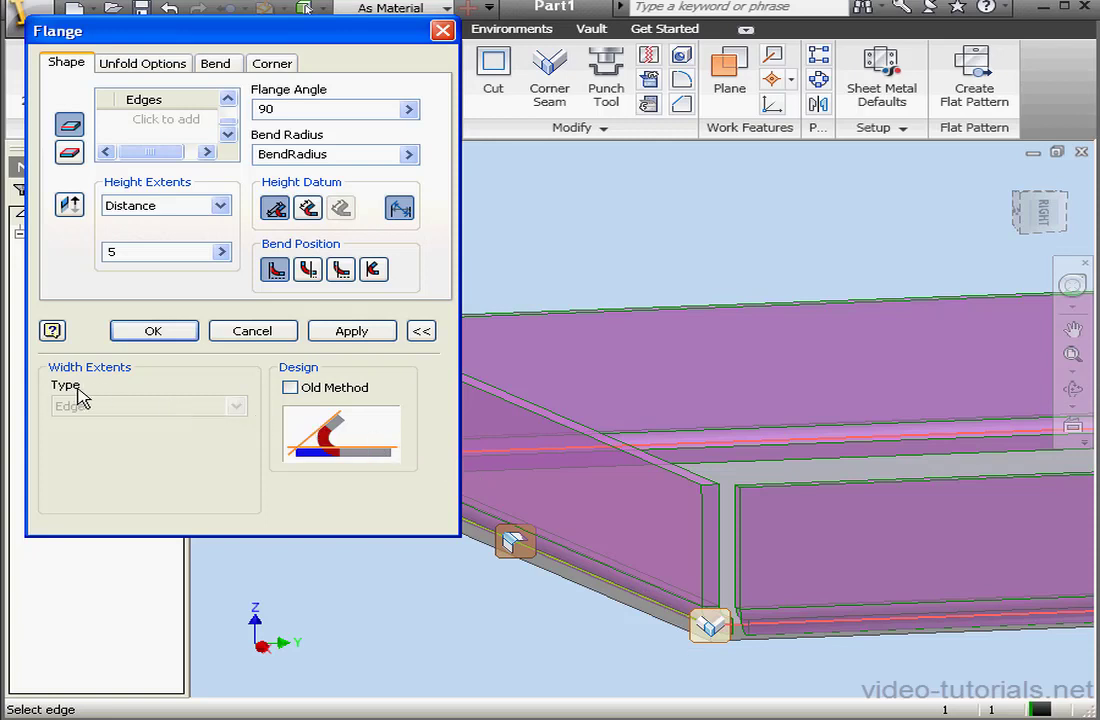
key("F2")
left_click_drag(700, 545, 444, 582)
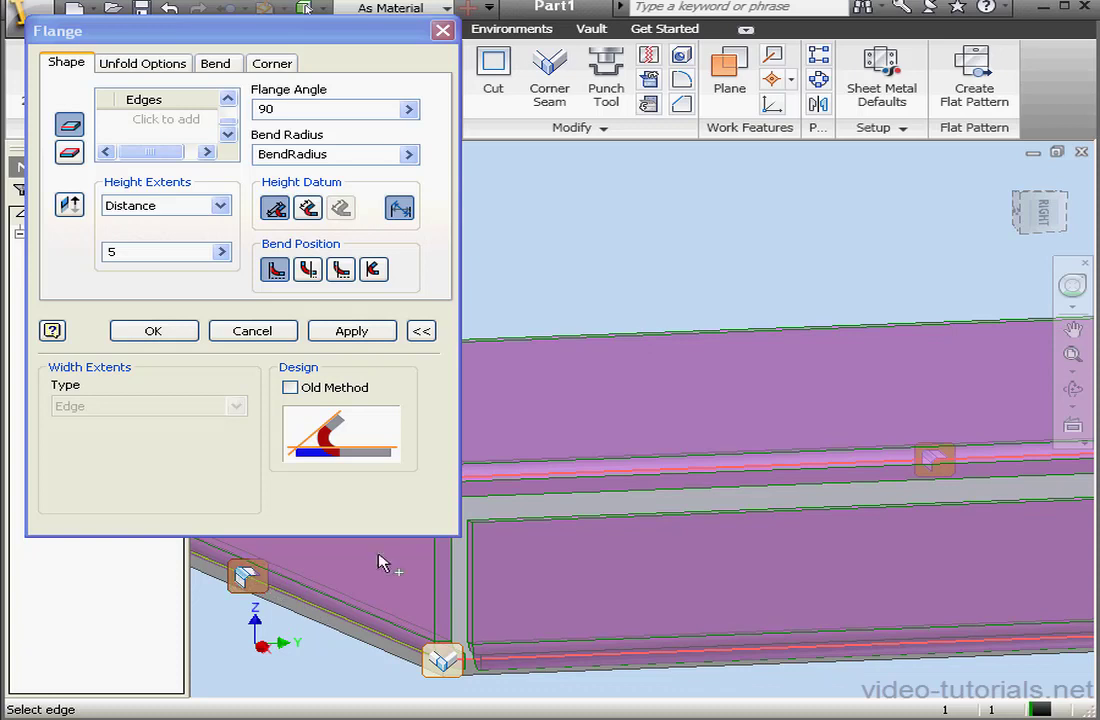
- Try a centered set-width override in Bend Edit, then turn Width Extents off
left_click(950, 462)
left_click_drag(383, 210, 711, 124)
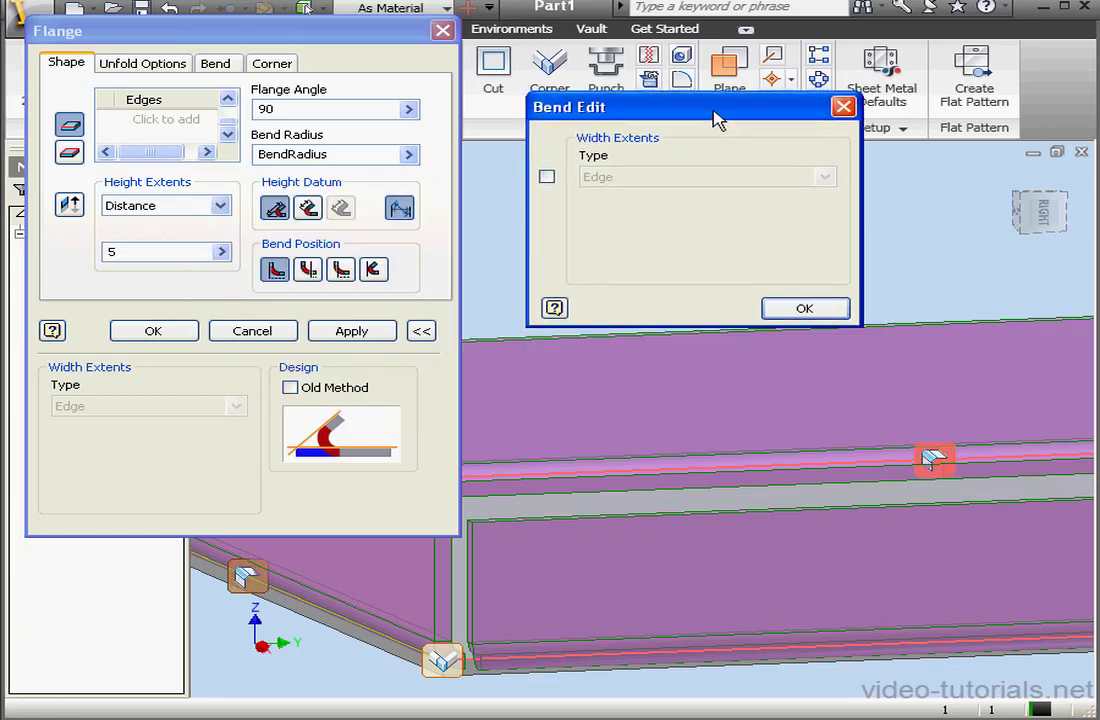
left_click(544, 176)
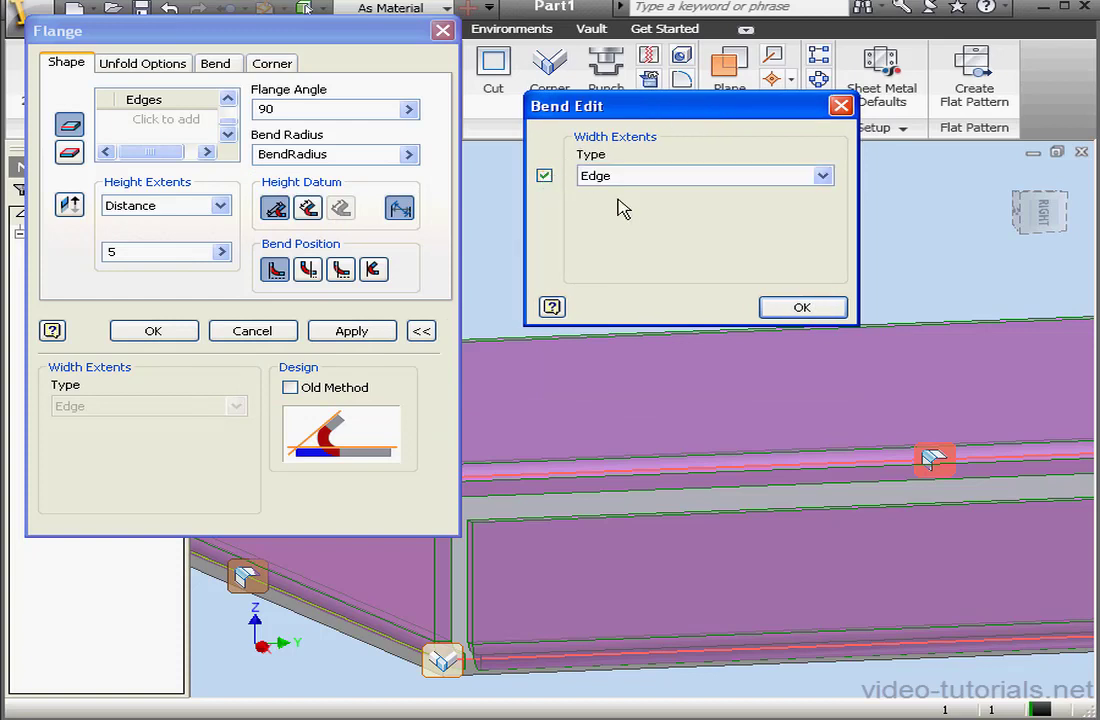
left_click(824, 176)
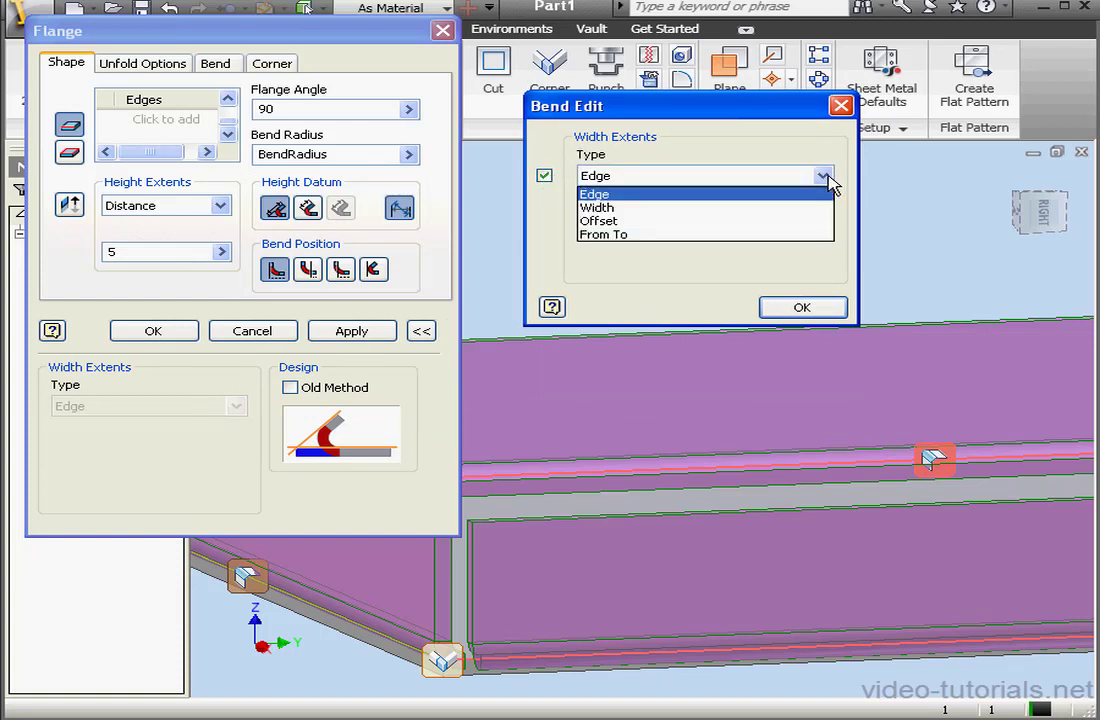
left_click(740, 208)
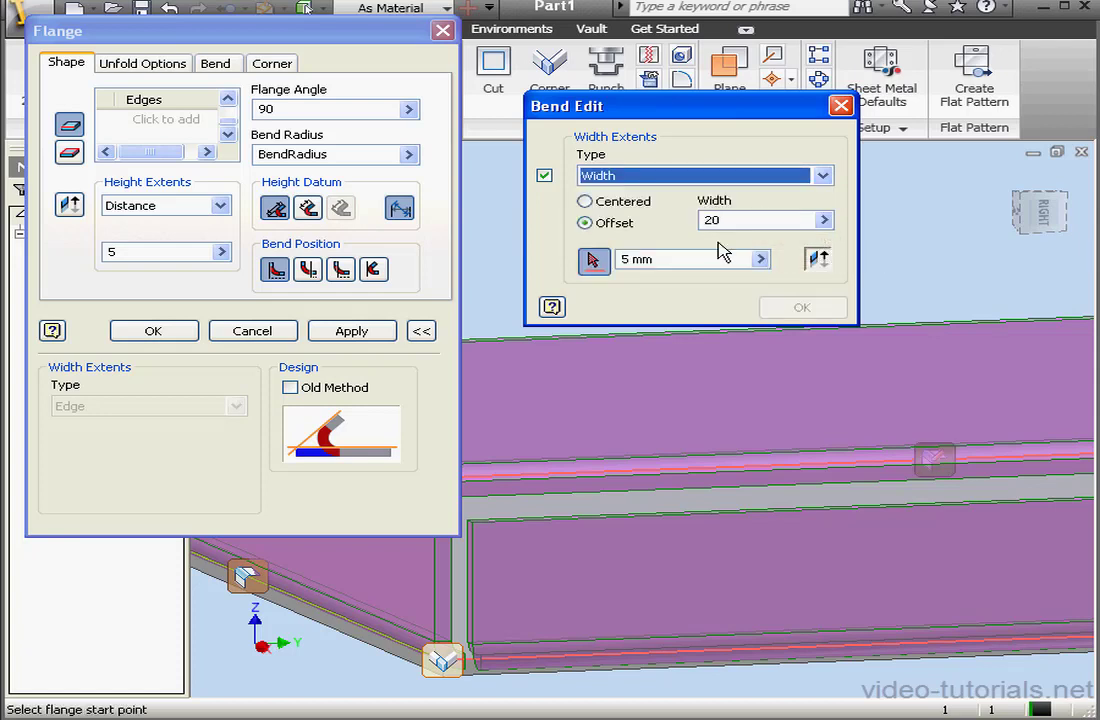
left_click(584, 201)
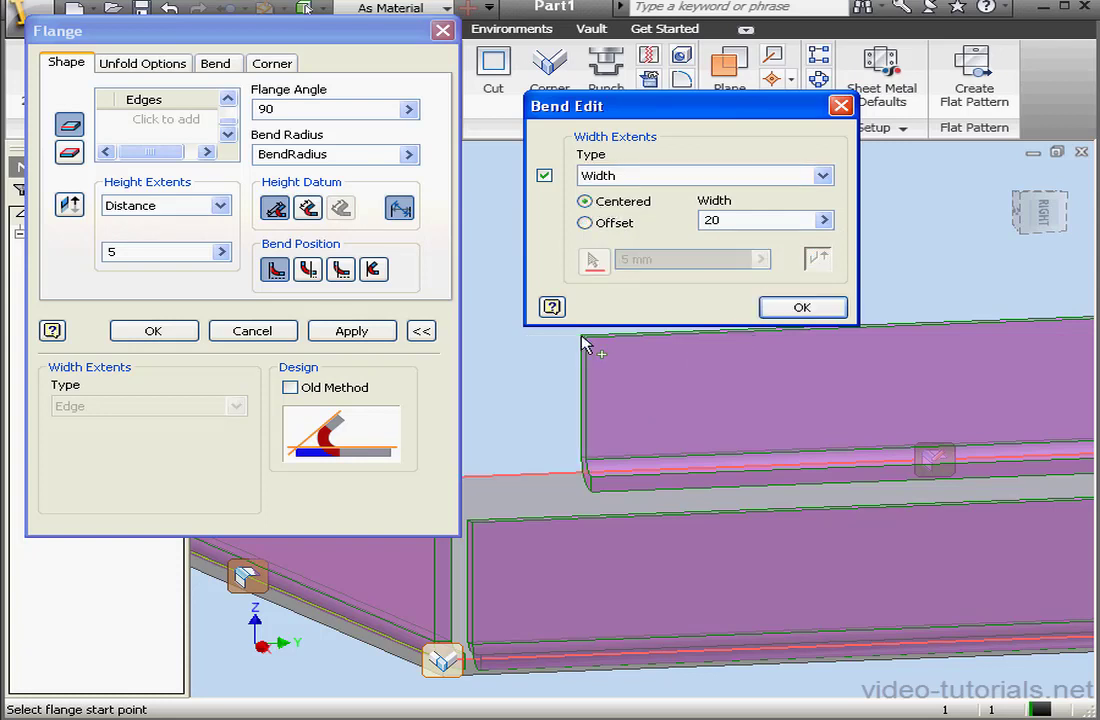
left_click(544, 175)
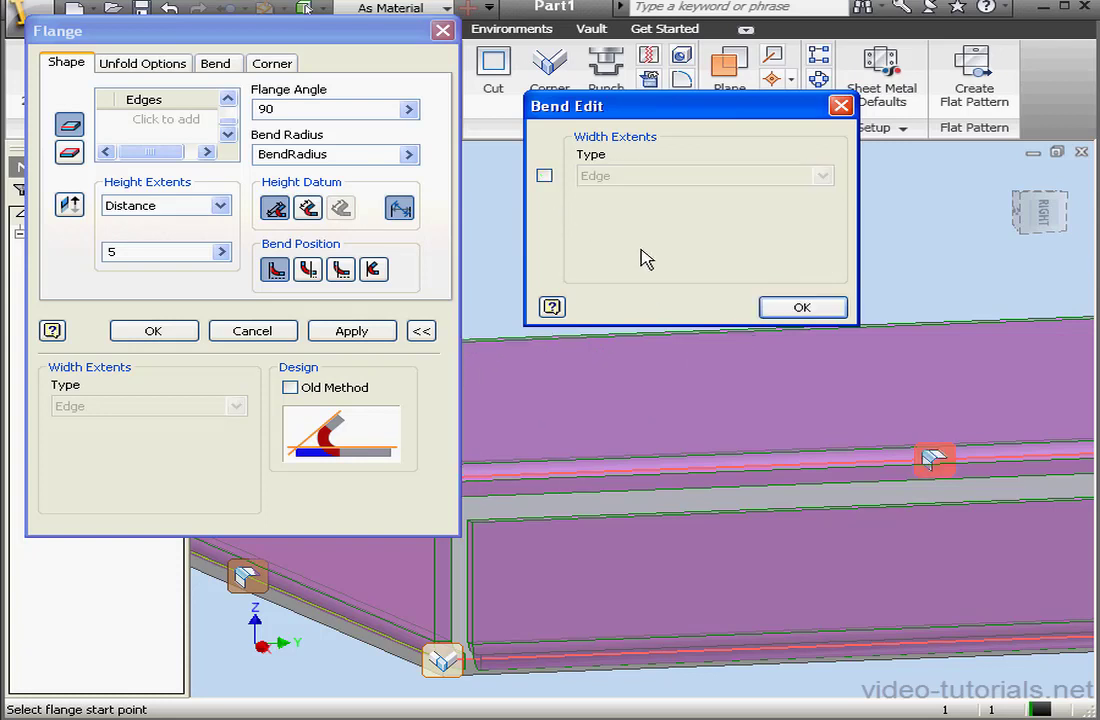
left_click(800, 307)
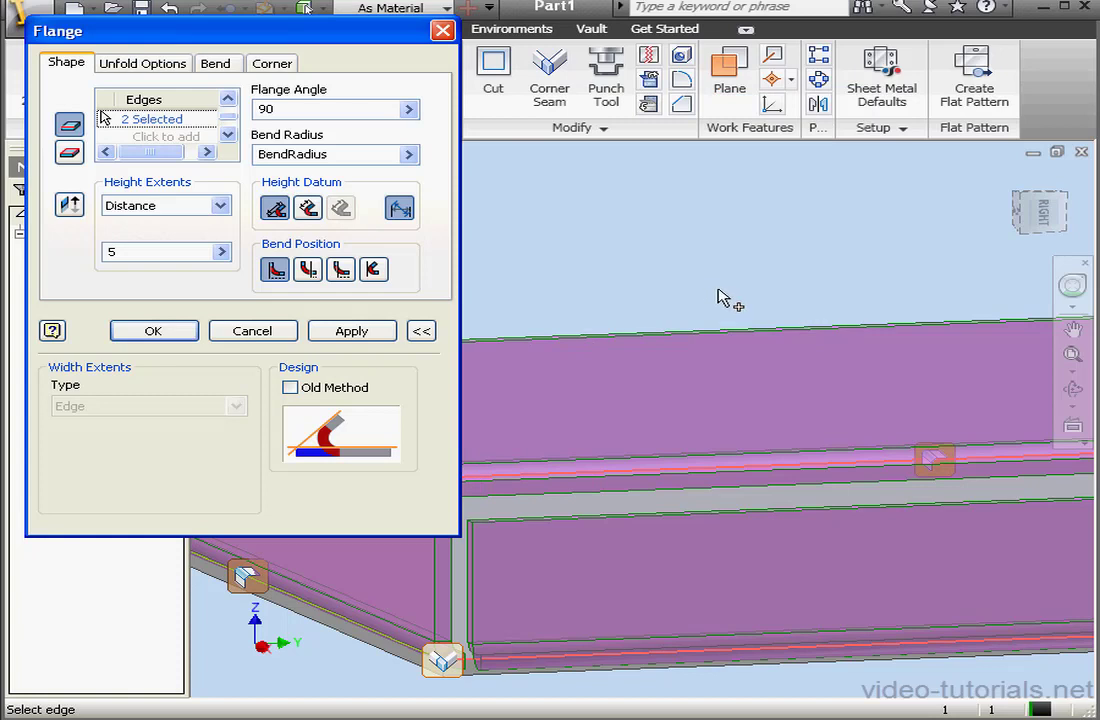
- Try the gap corner, revert to the default corner, and create Flange1 on both edges
left_click(440, 659)
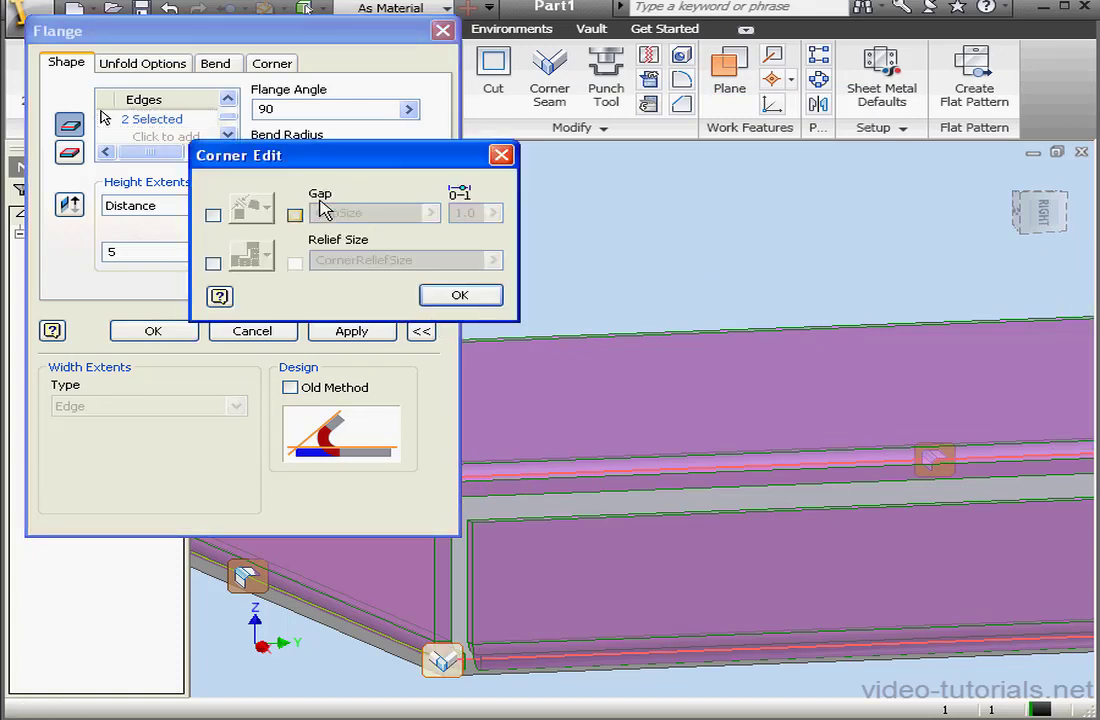
left_click(212, 215)
left_click(250, 207)
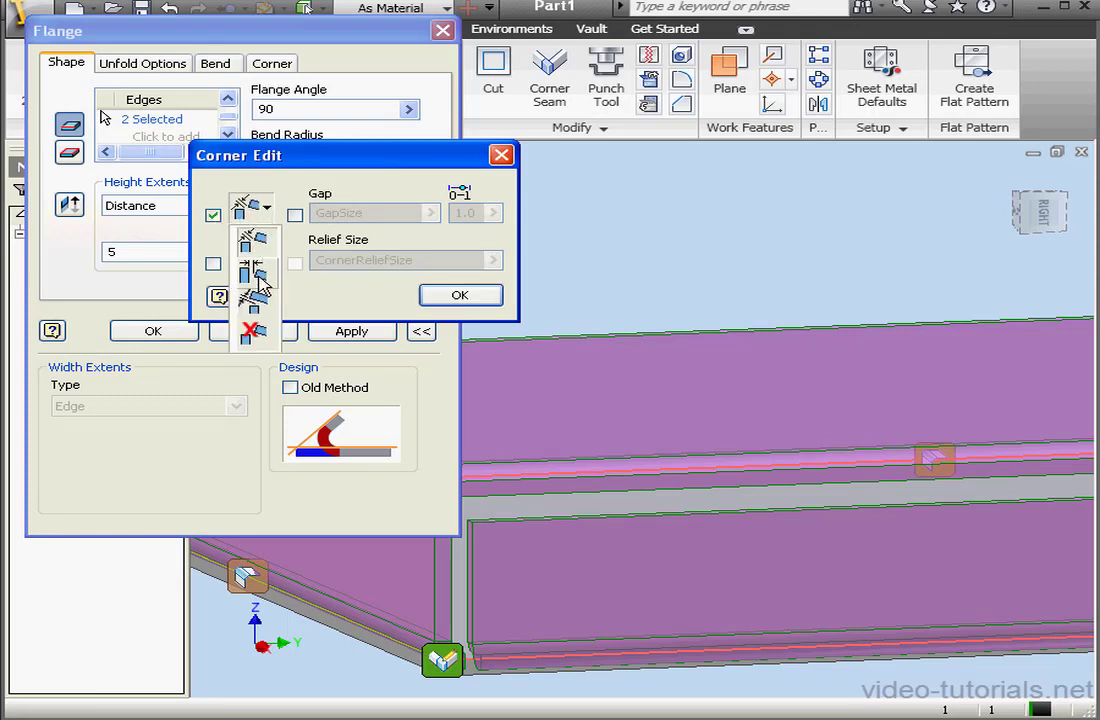
left_click(258, 268)
left_click(212, 215)
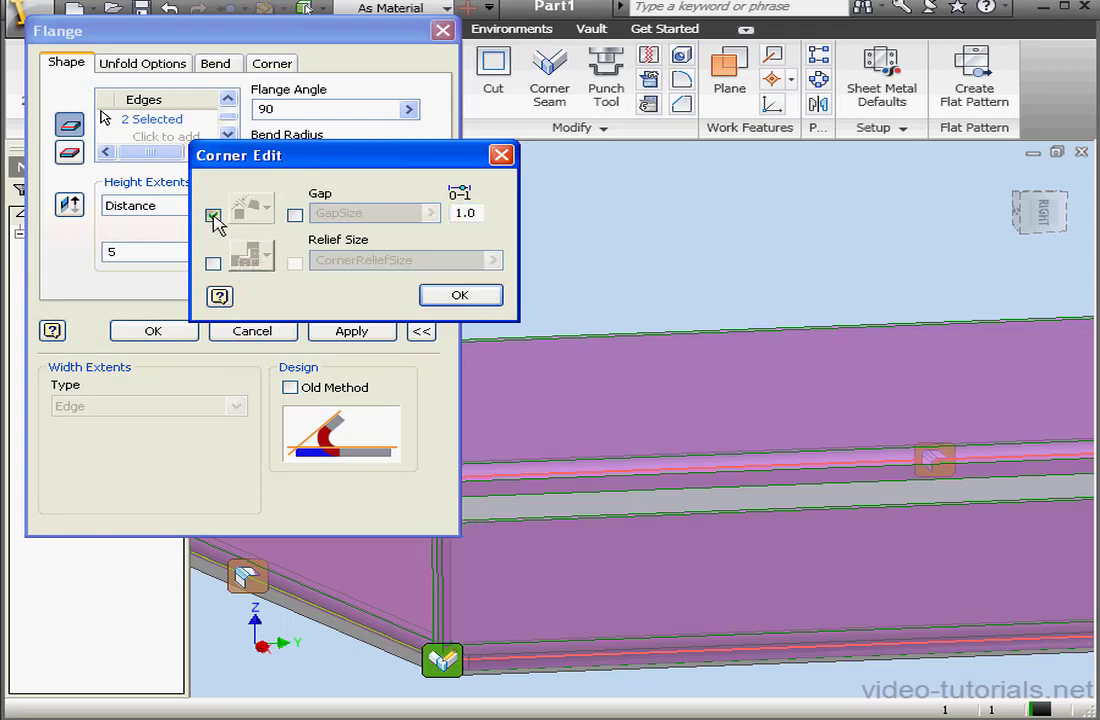
left_click(460, 297)
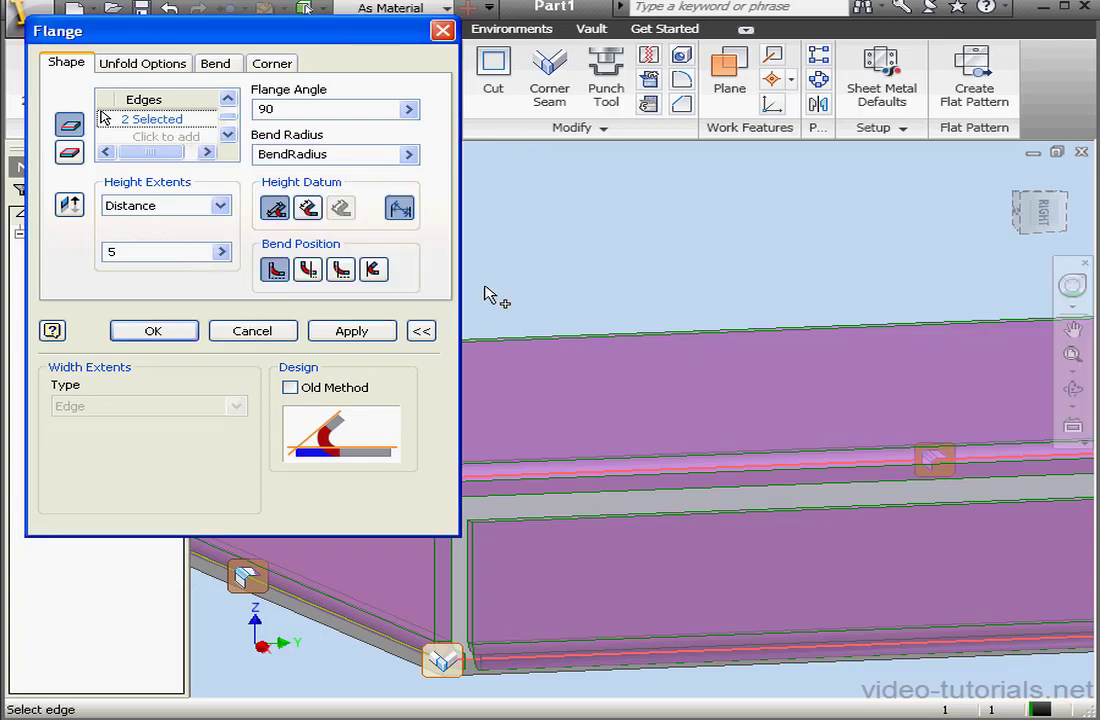
left_click(176, 333)
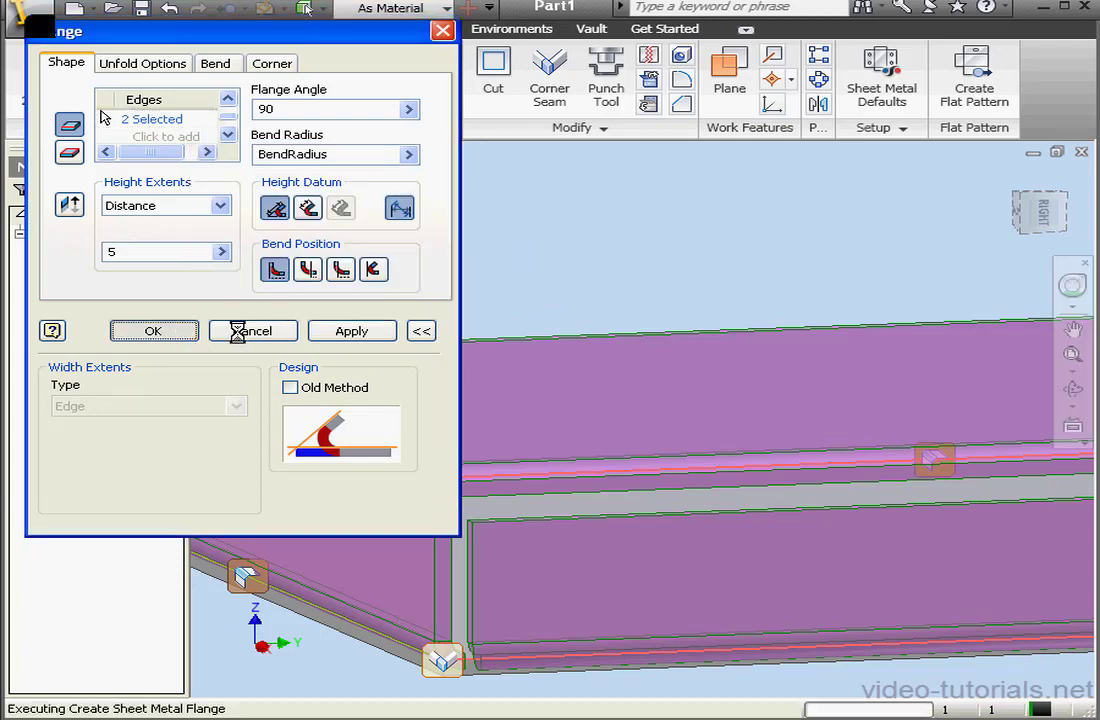
- Zoom, pan and orbit to a more top-down view of the whole part
scroll(557, 311, "down", 3)
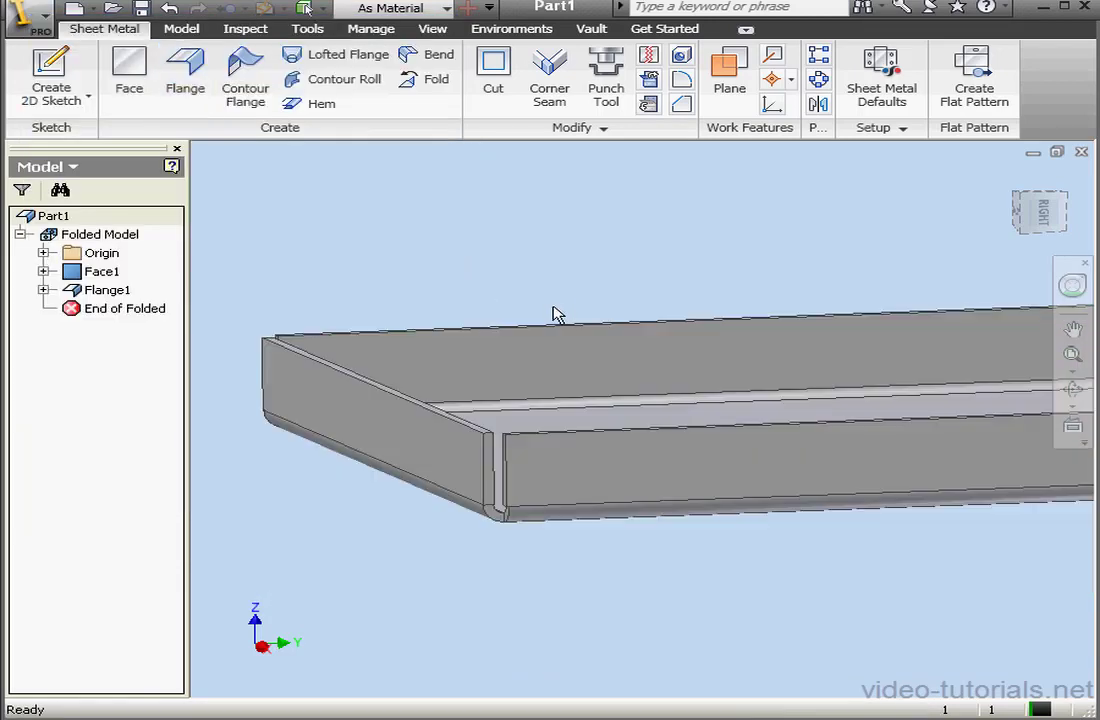
middle_click_drag(636, 373, 443, 363)
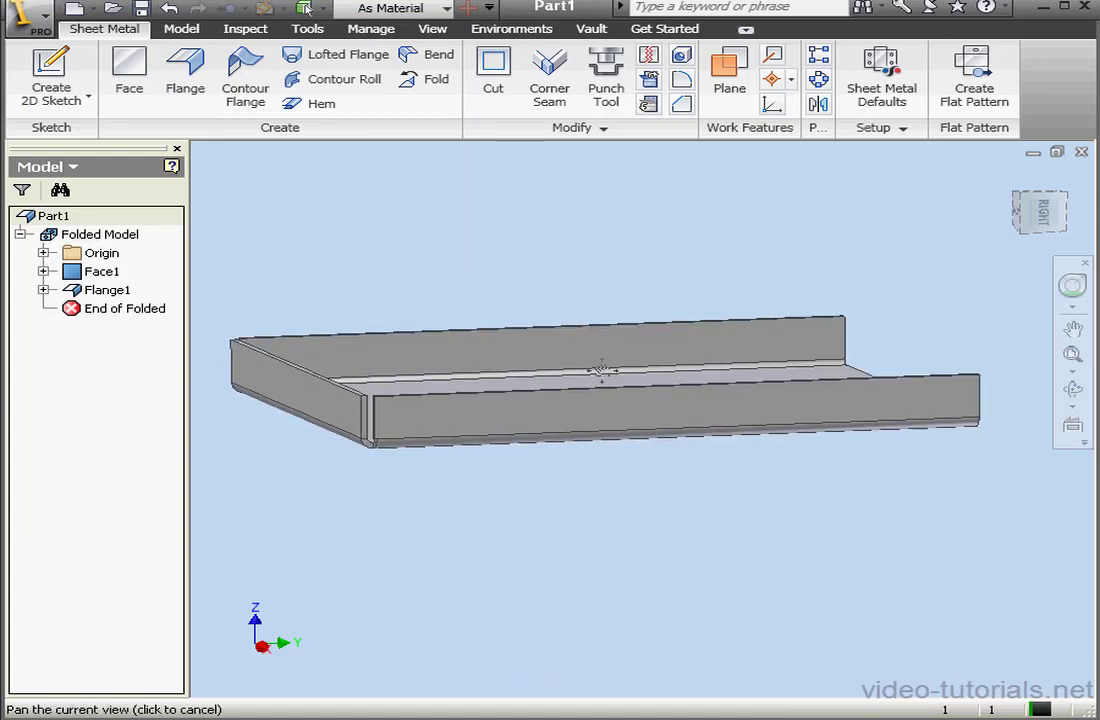
left_click(1072, 389)
left_click_drag(673, 417, 712, 330)
left_click(1074, 391)
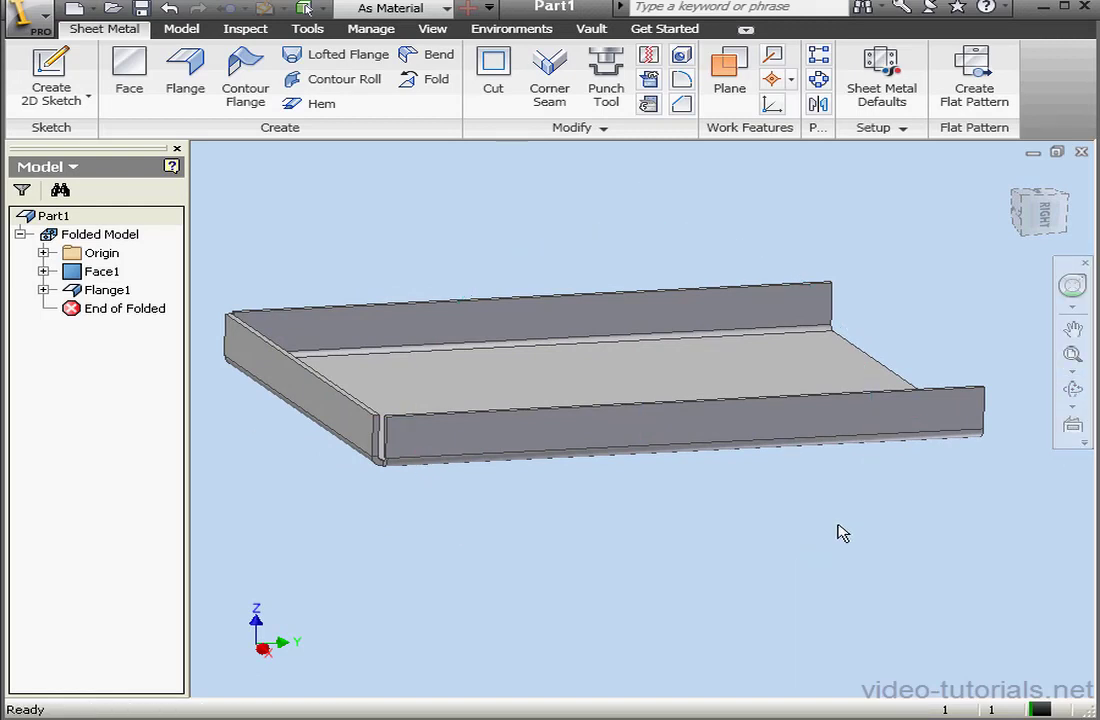
- Start a new flange on the left top edge and the front edge
left_click(181, 86)
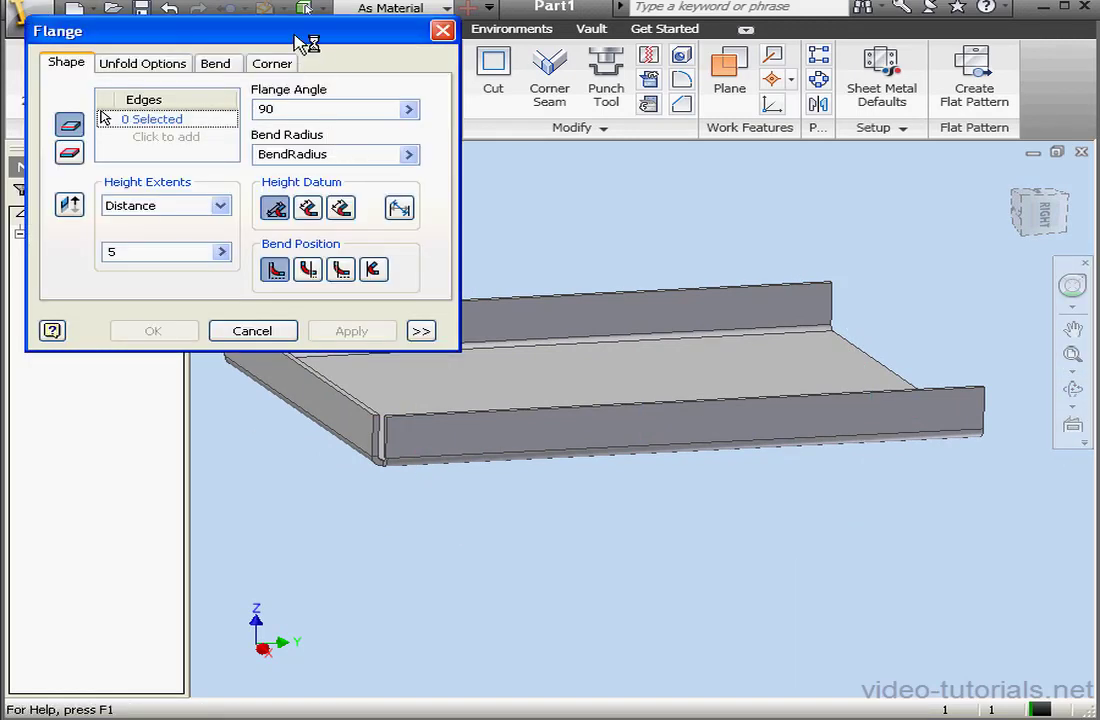
left_click_drag(305, 44, 945, 50)
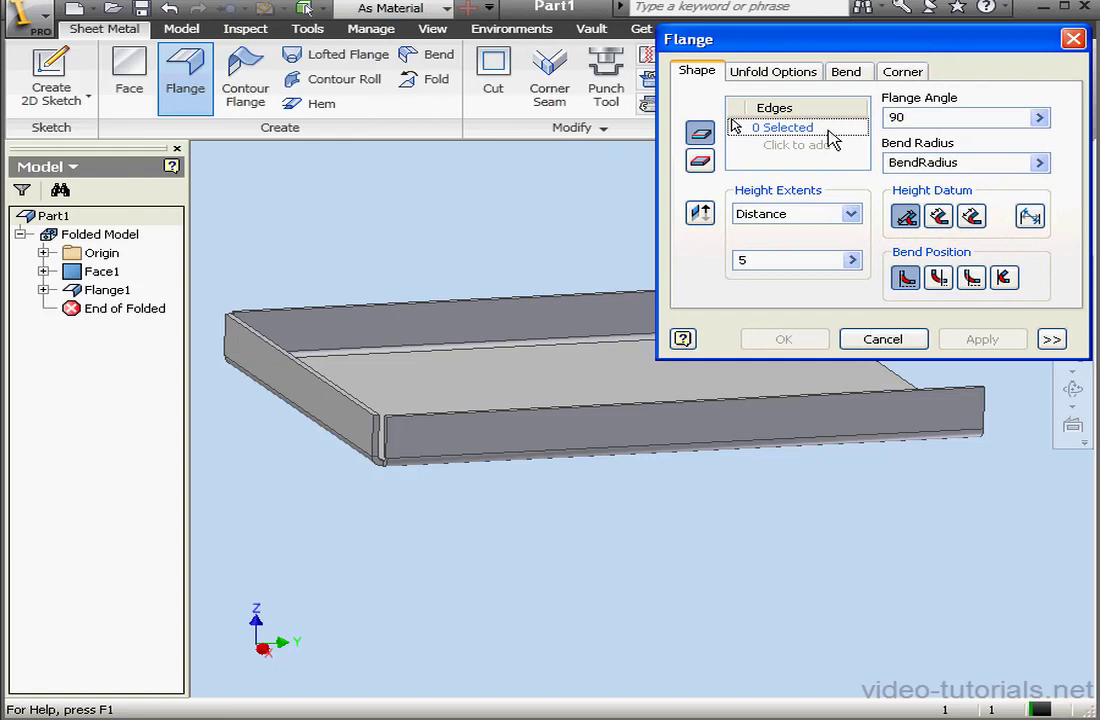
left_click(296, 365)
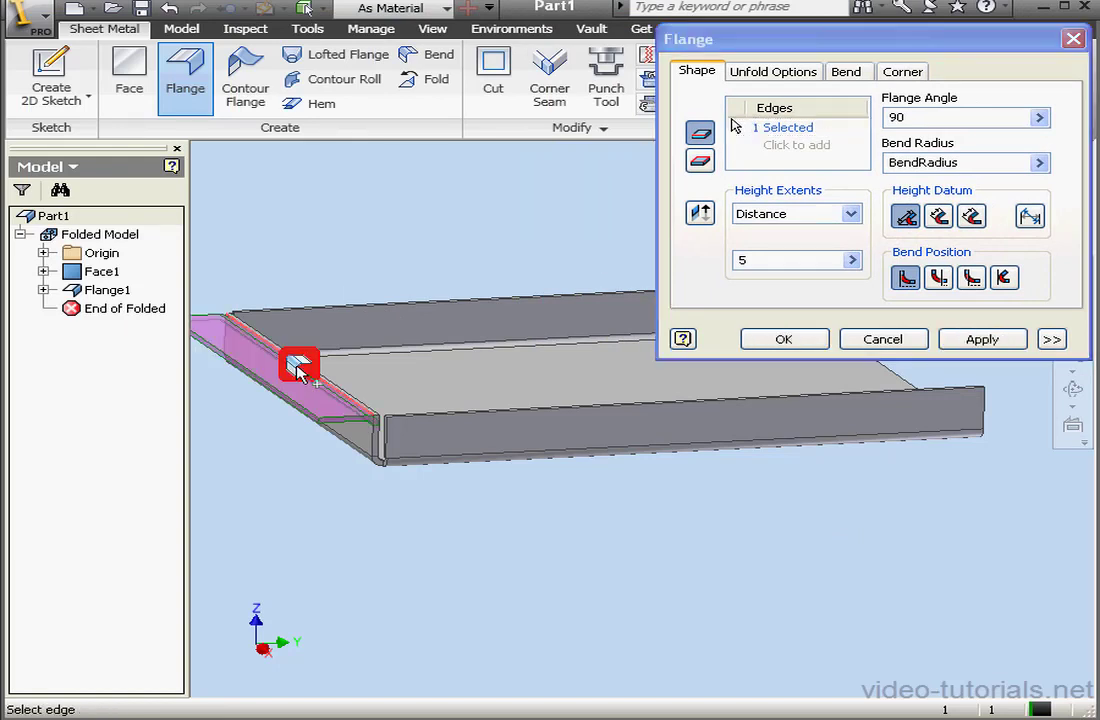
left_click(452, 422)
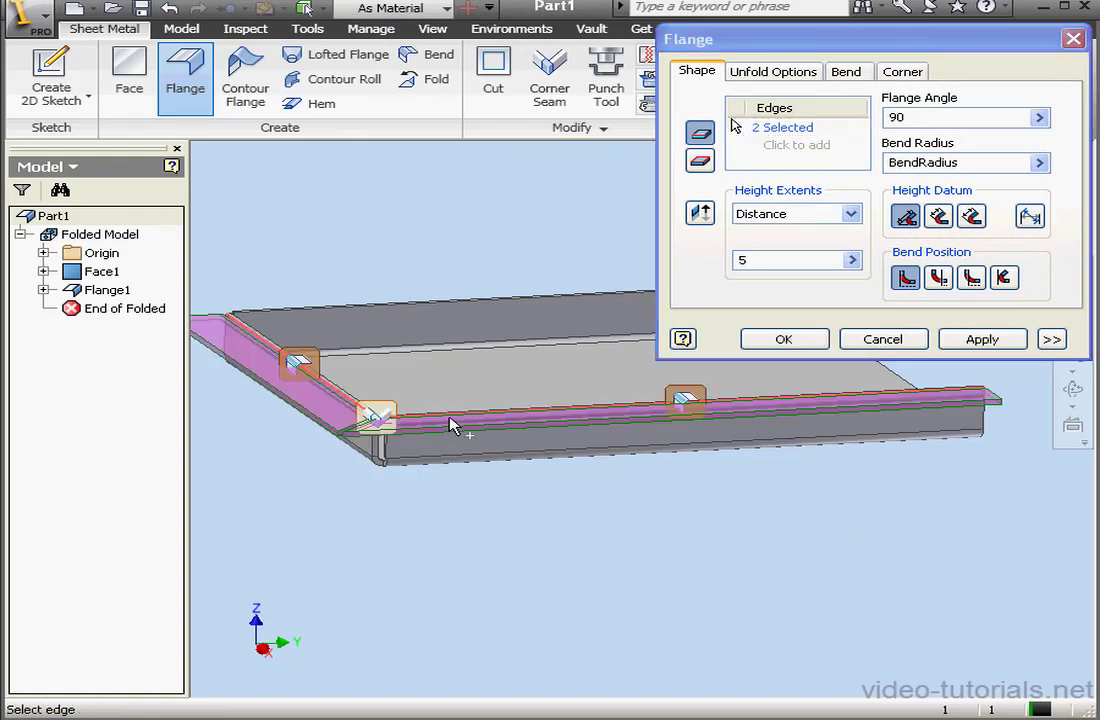
left_click(1077, 400)
left_click_drag(495, 456, 496, 523)
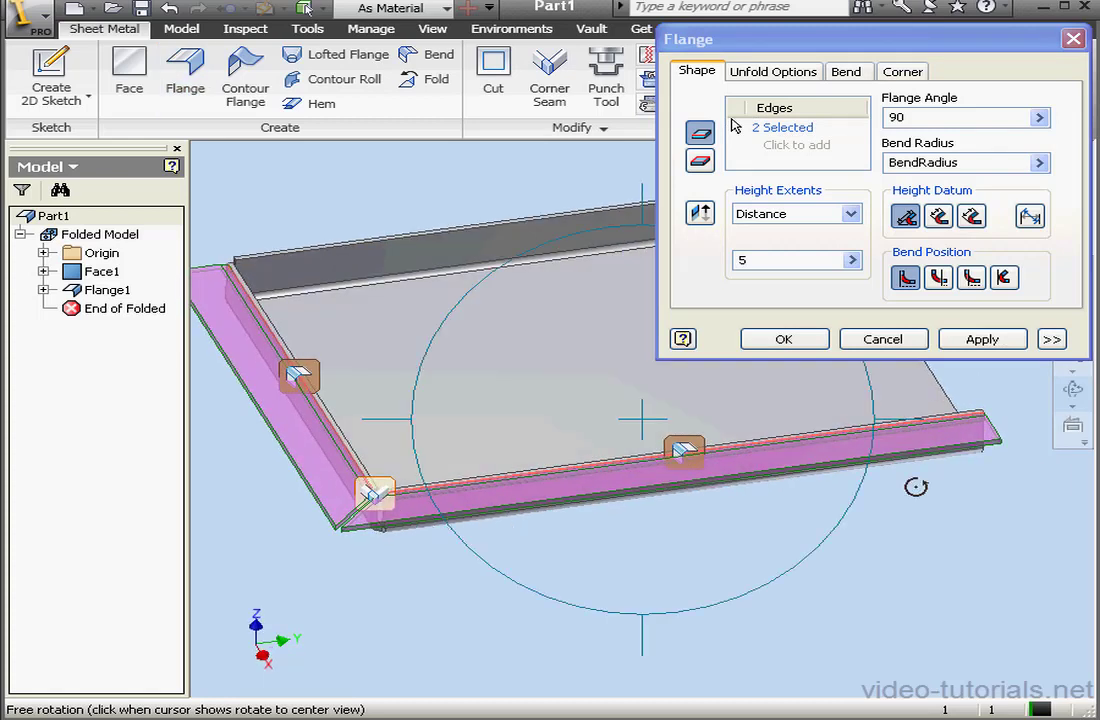
key("Escape")
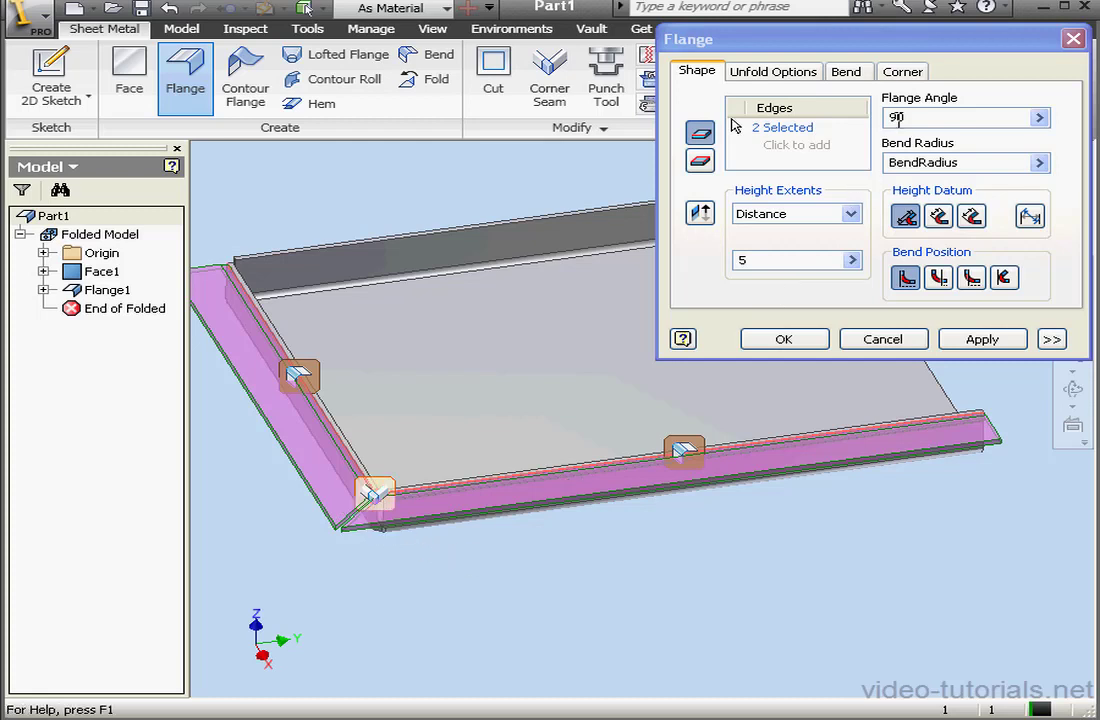
- Keep Apply Auto-Mitering checked on the Corner tab and create Flange2
left_click(901, 76)
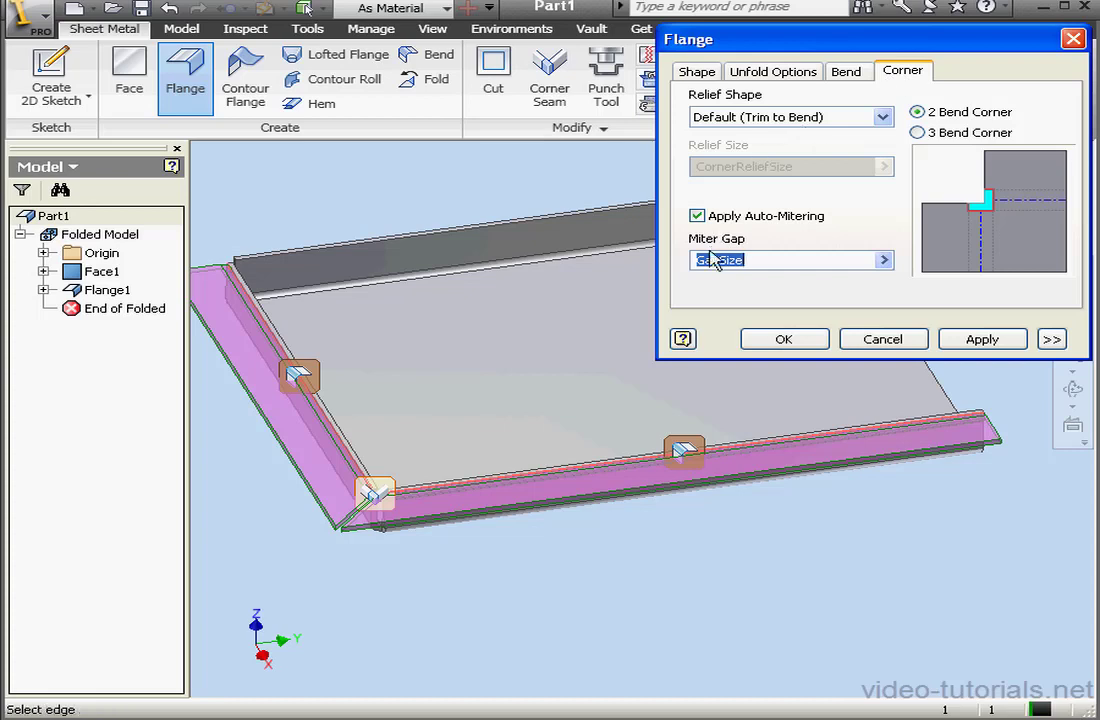
left_click(697, 216)
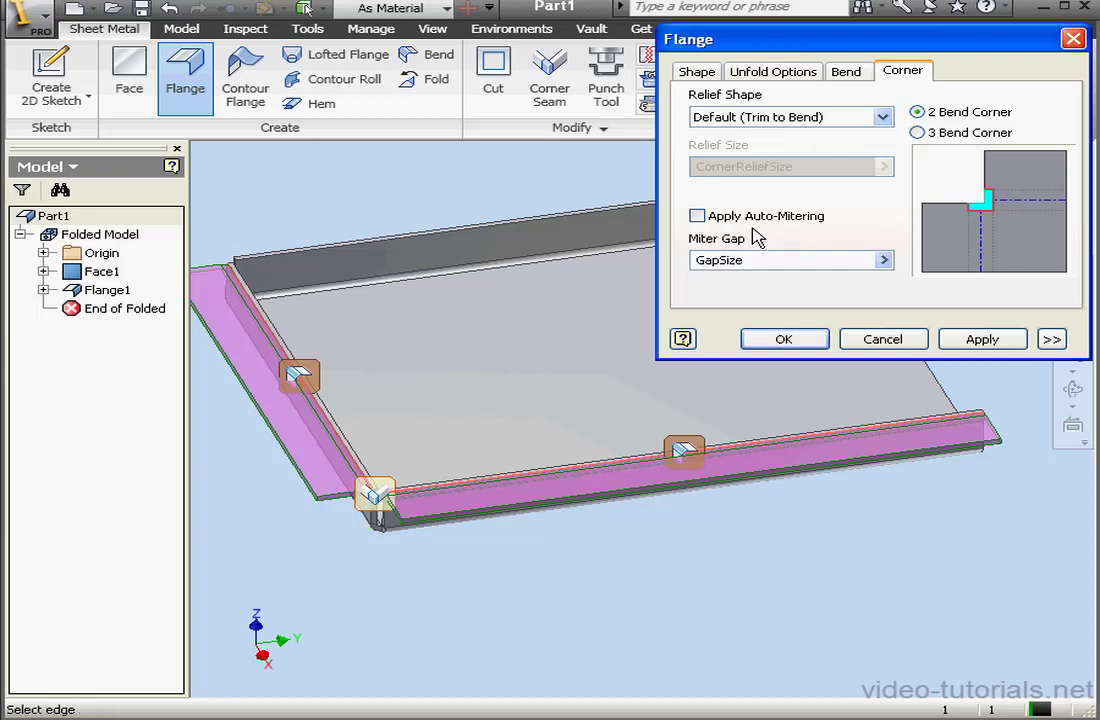
left_click(698, 216)
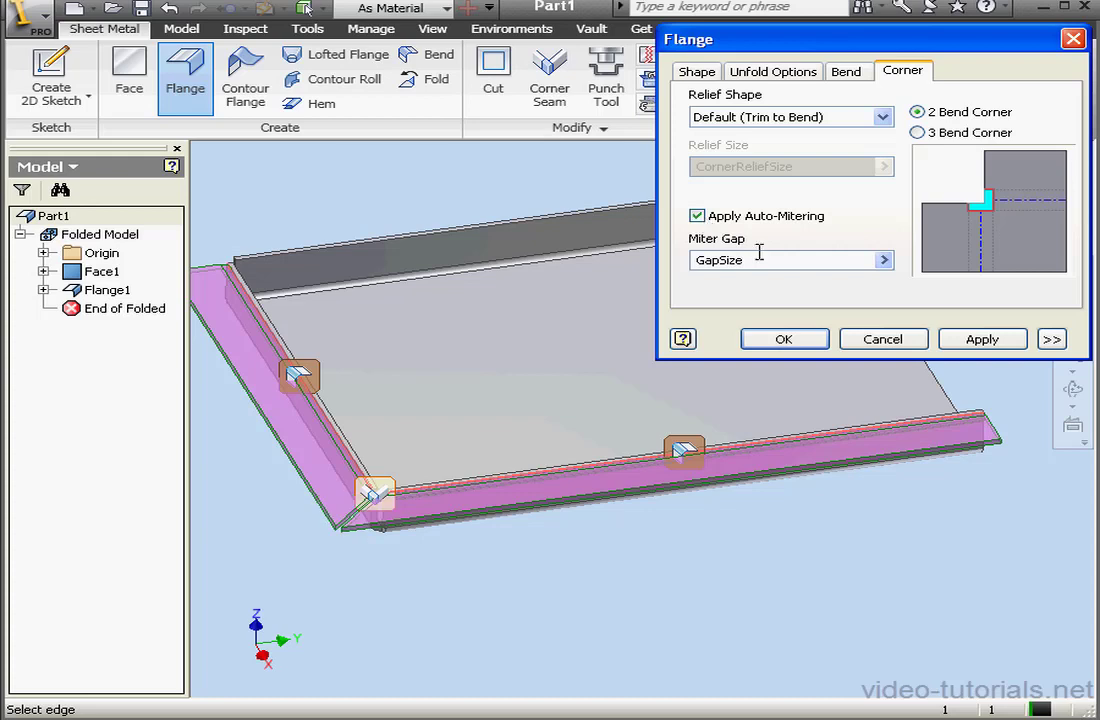
left_click(800, 343)
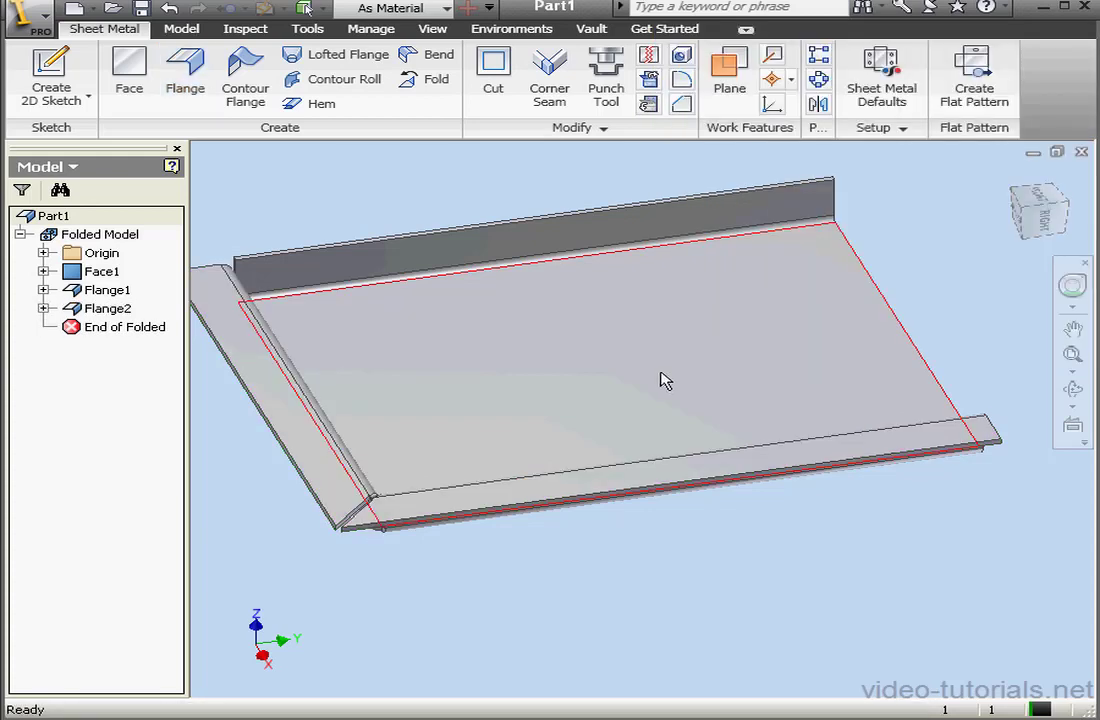
- Start another flange on the end edge of the front flange
key("F5")
left_click(191, 65)
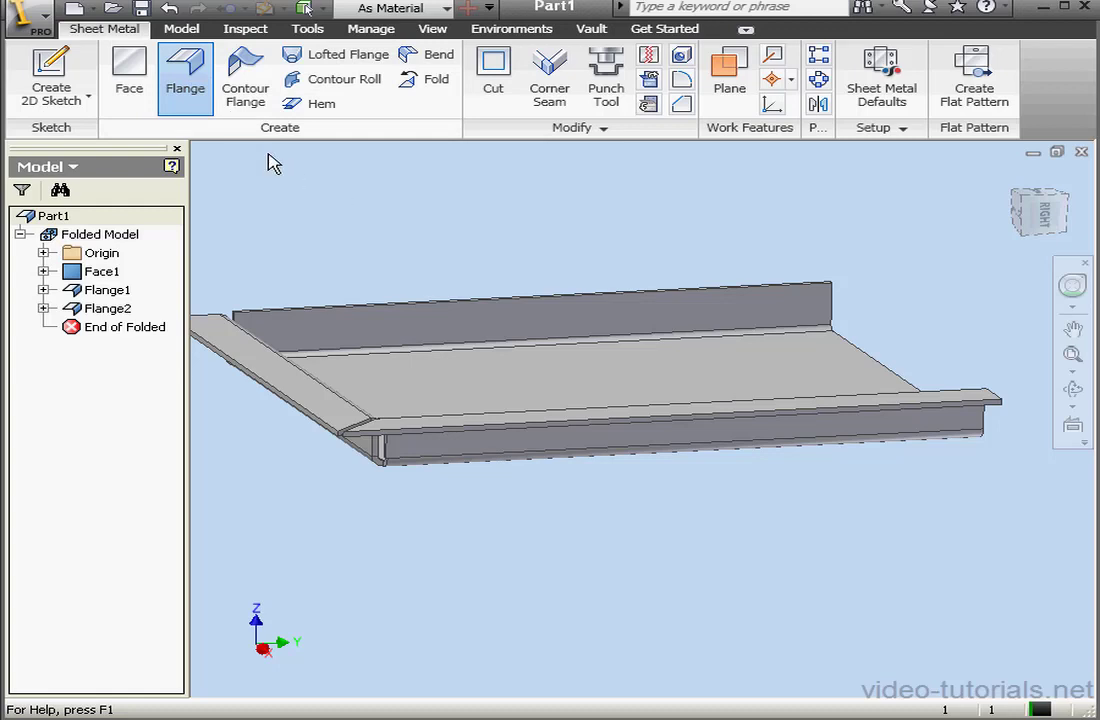
left_click(995, 397)
scroll(975, 437, "down", 4)
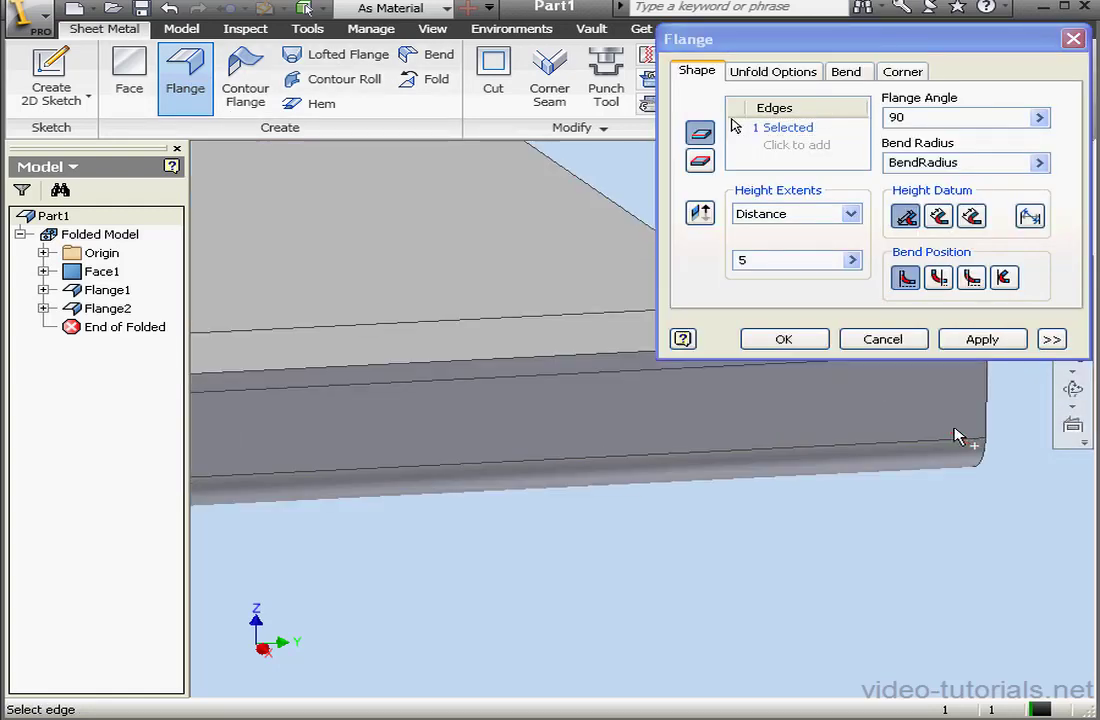
scroll(958, 437, "up", 5)
middle_click_drag(980, 380, 920, 390)
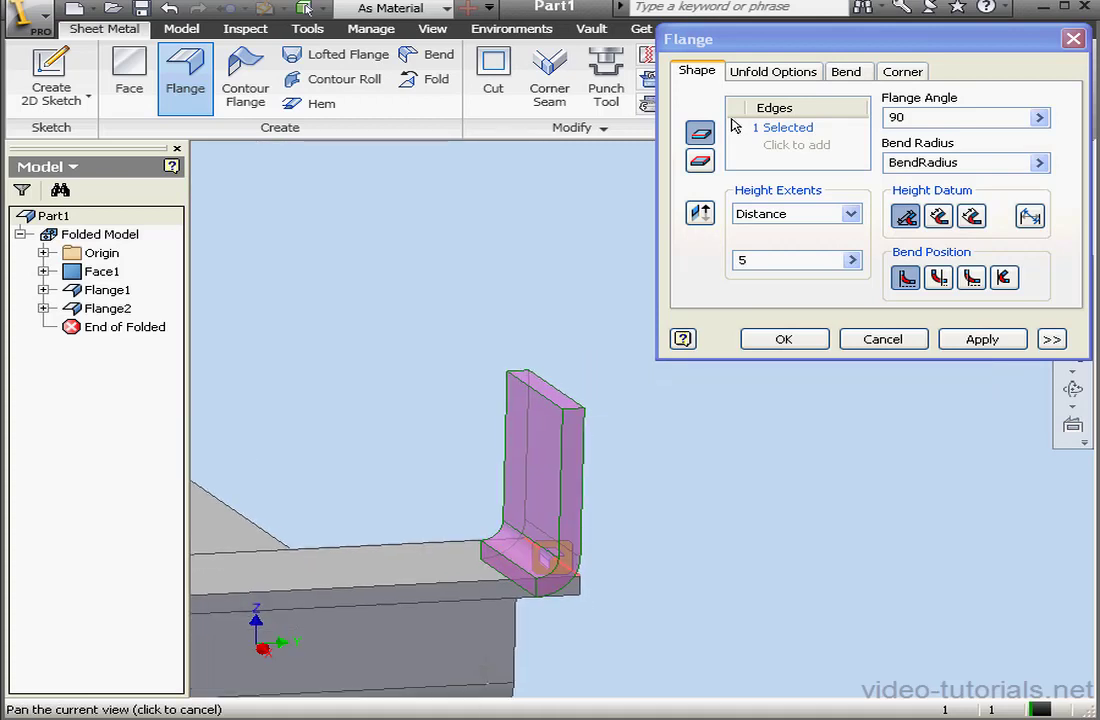
- Set the flange angle to 0° with Old Method enabled and create the jog flange
double_click(895, 117)
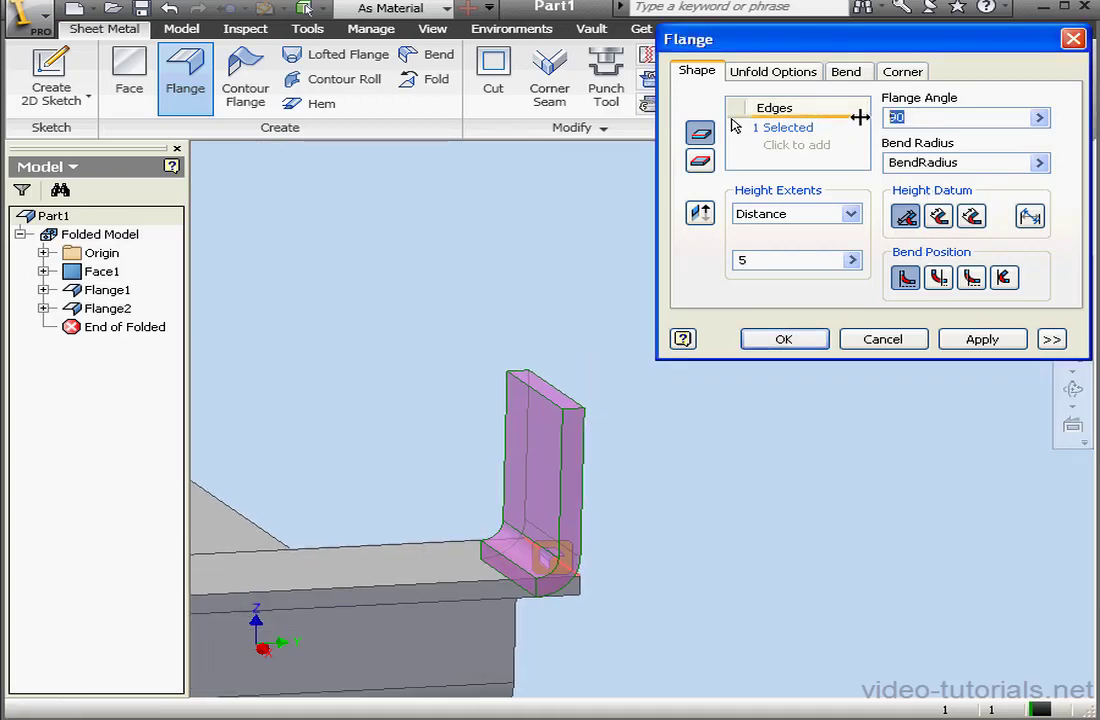
type("0")
left_click(1051, 339)
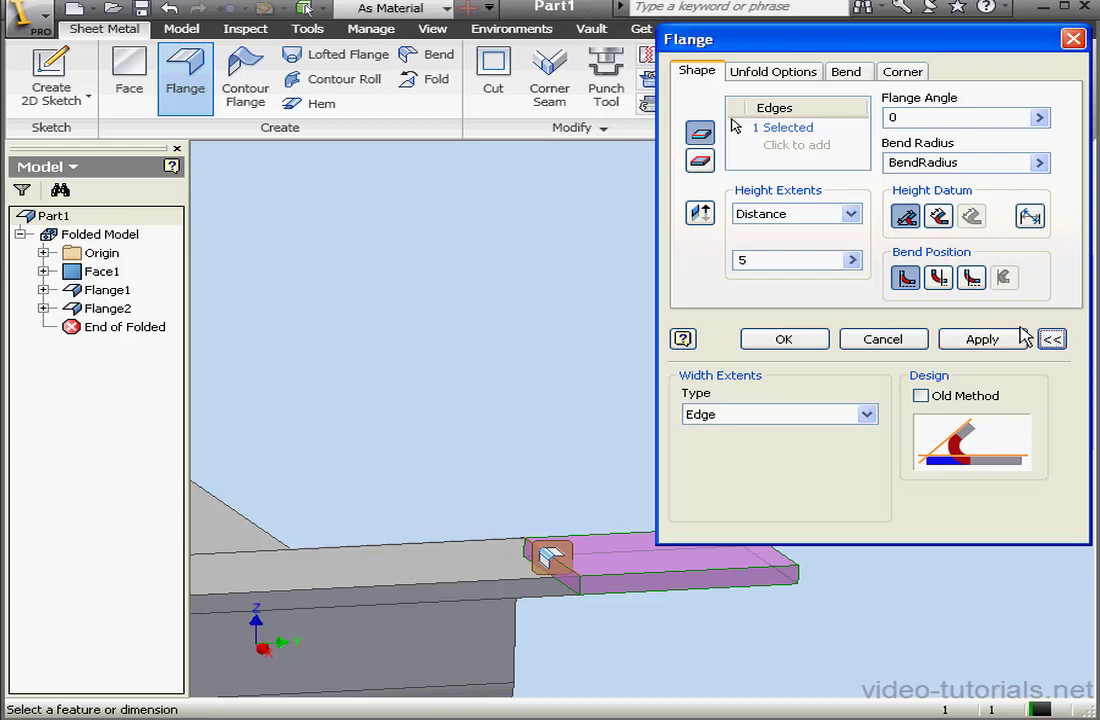
left_click(920, 396)
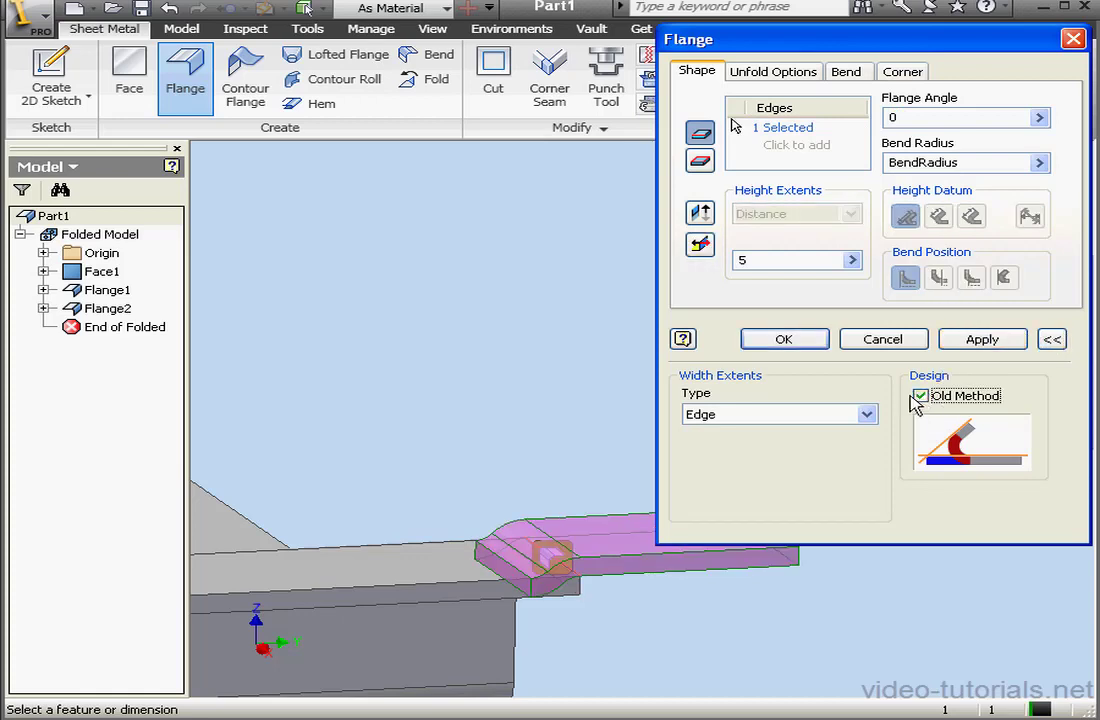
key("Return")
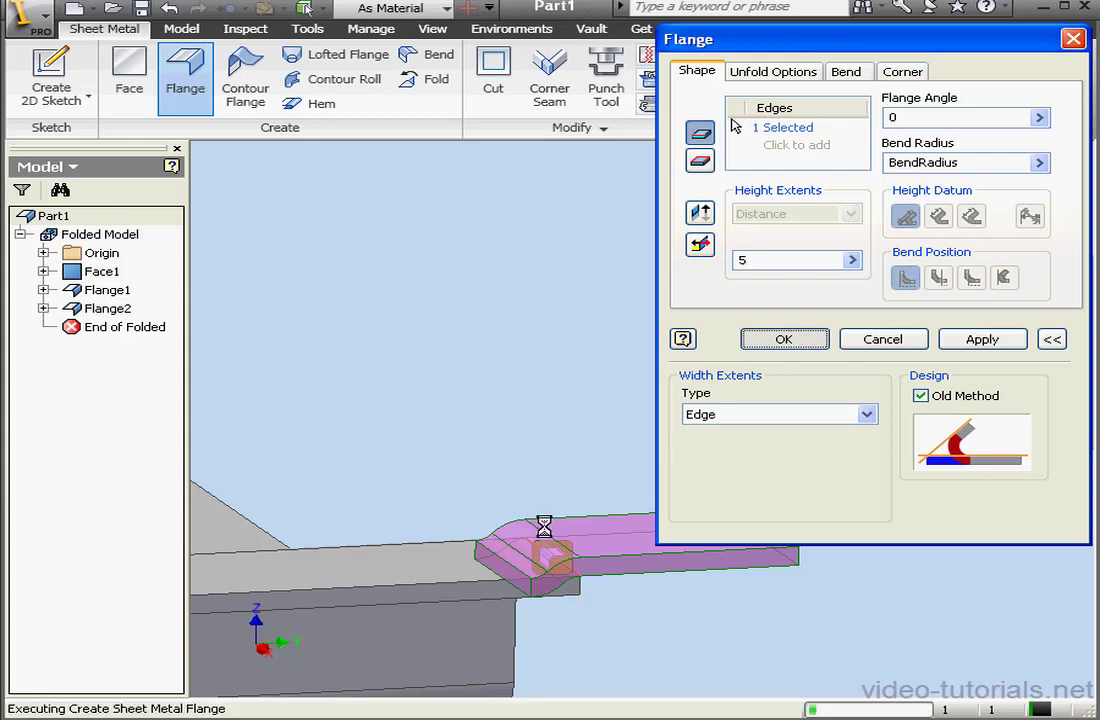